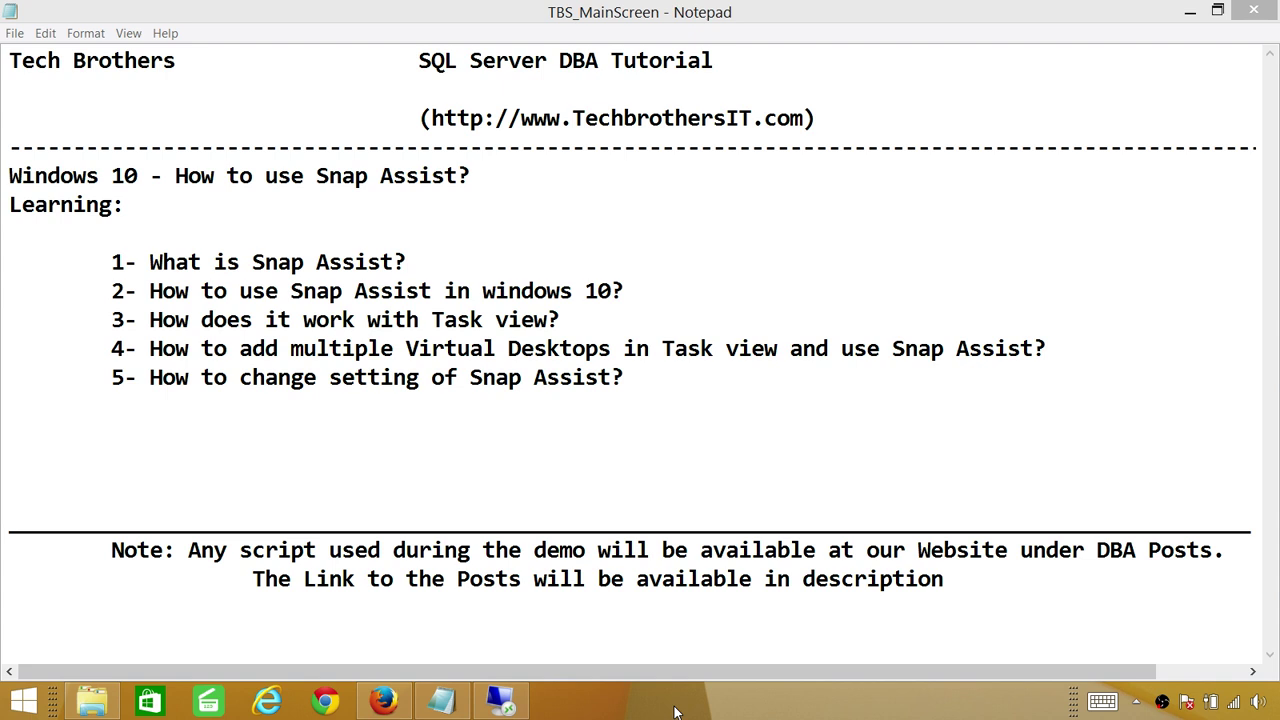
In the Windows 10 remote session, open a Quick access Explorer window and a Pictures Explorer window
{"action": "left_click", "coordinate": [500, 700]}
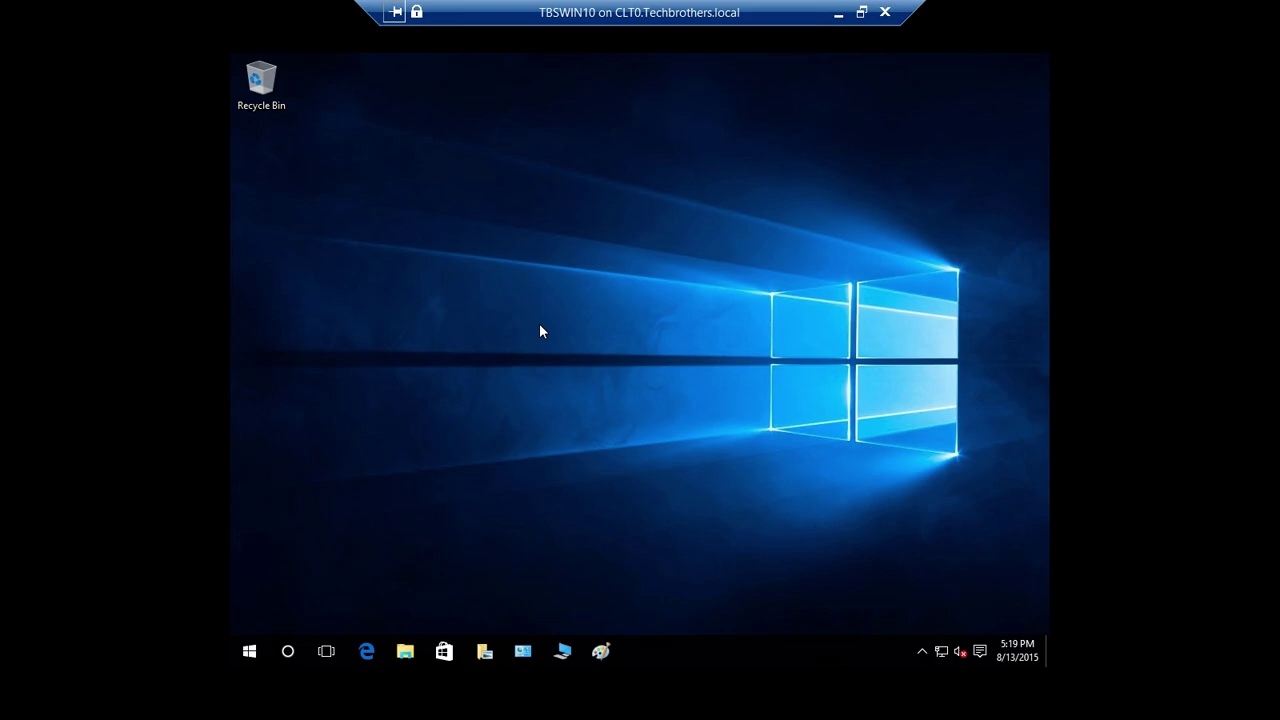
{"action": "left_click", "coordinate": [407, 658]}
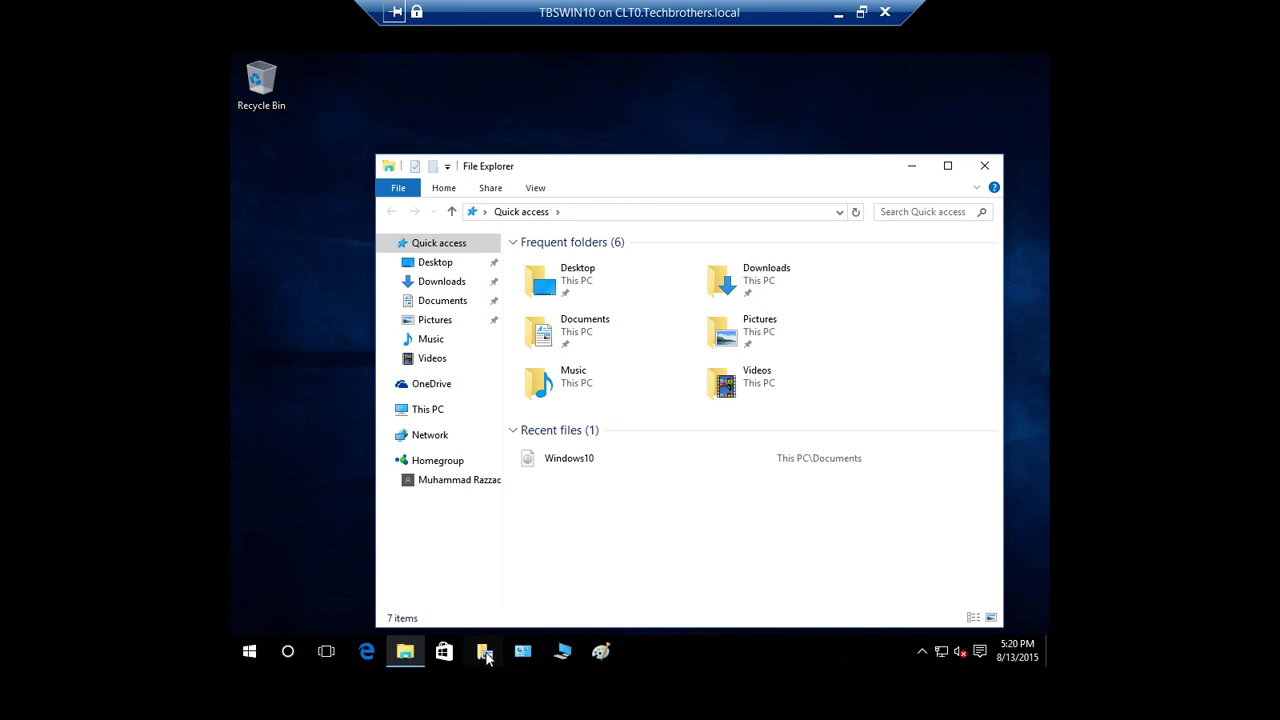
{"action": "left_click", "coordinate": [489, 657]}
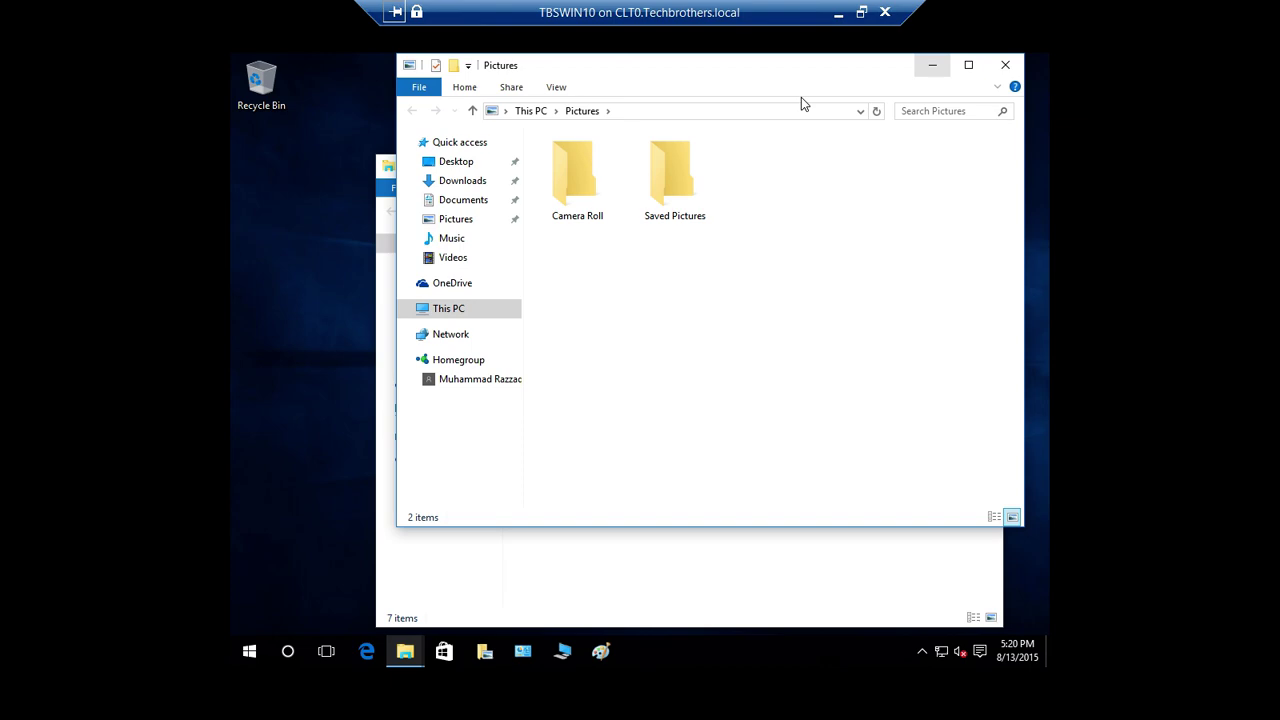
Open a second Pictures window and snap the two into the top-left and bottom-left quarters
{"action": "left_click_drag", "start_coordinate": [795, 84], "coordinate": [853, 93]}
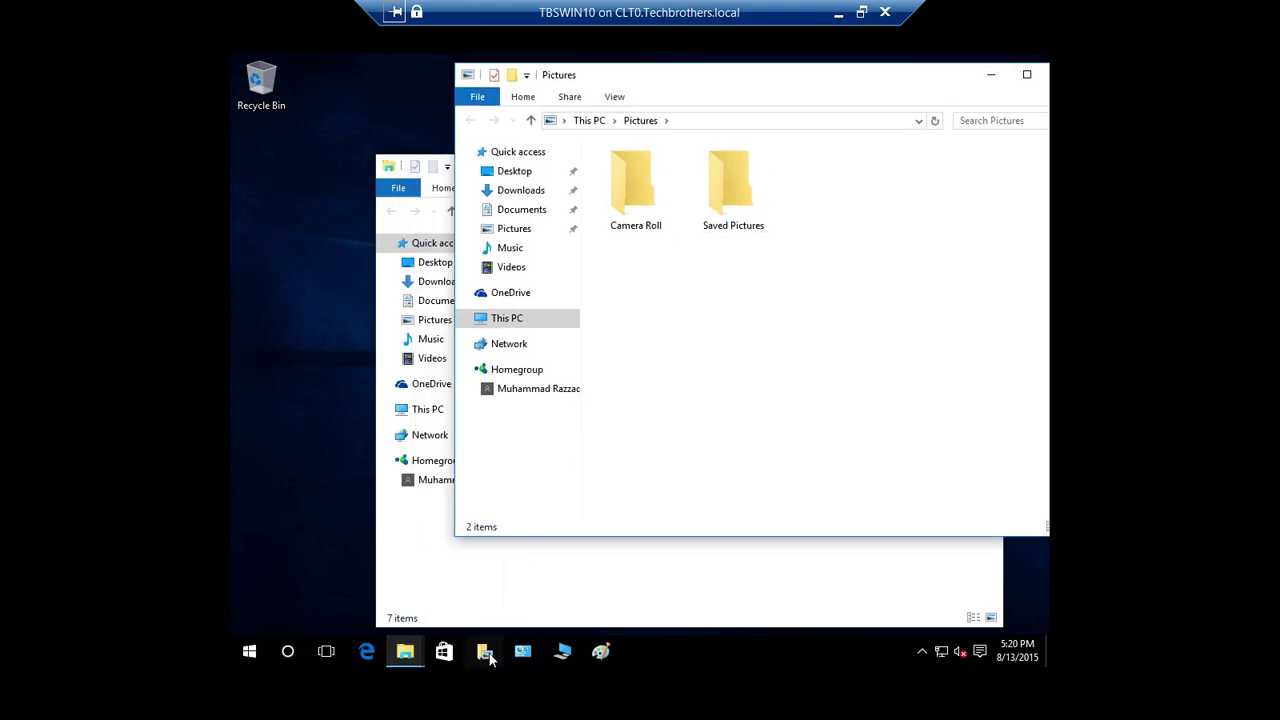
{"action": "left_click", "coordinate": [484, 653]}
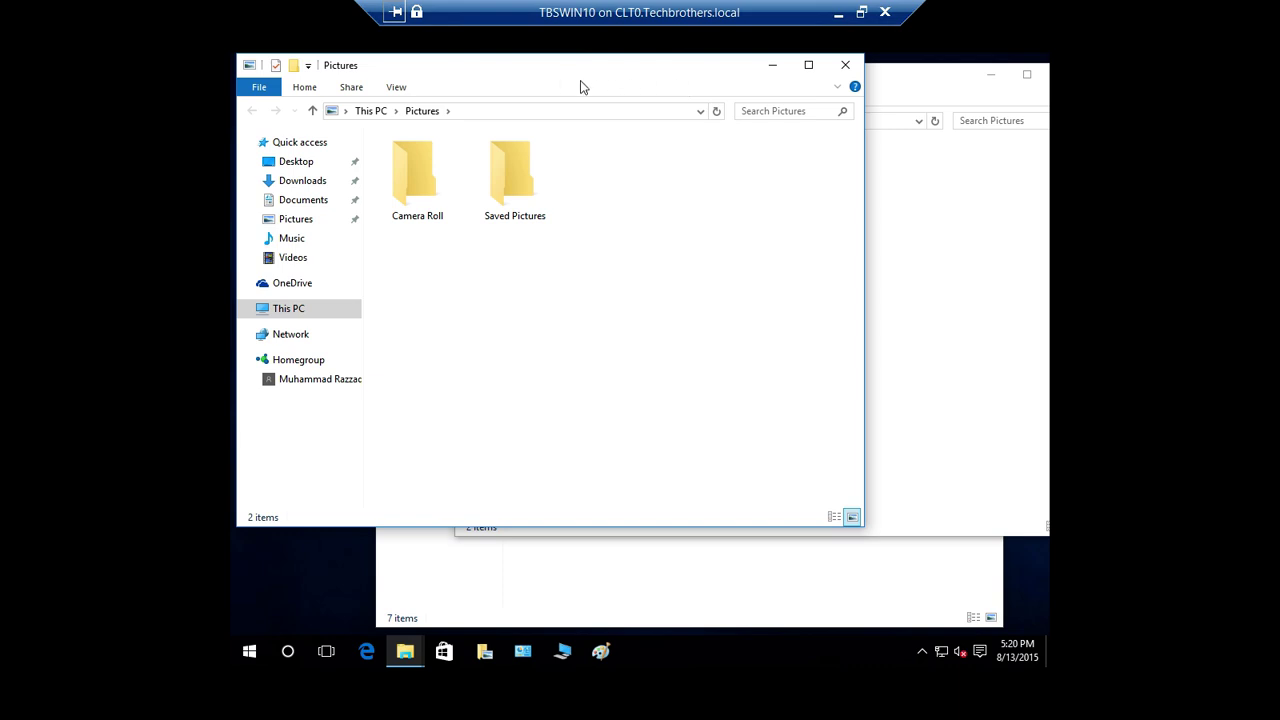
{"action": "left_click_drag", "start_coordinate": [537, 69], "coordinate": [233, 60]}
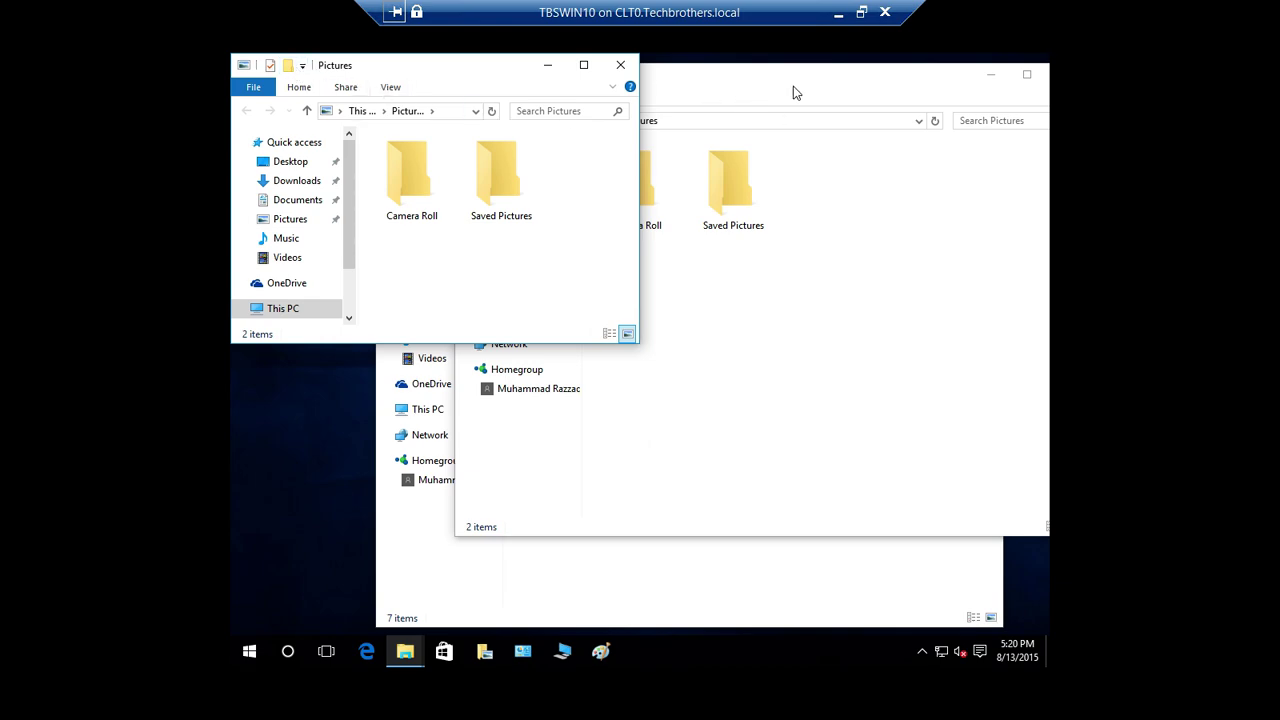
{"action": "left_click_drag", "start_coordinate": [794, 91], "coordinate": [232, 646]}
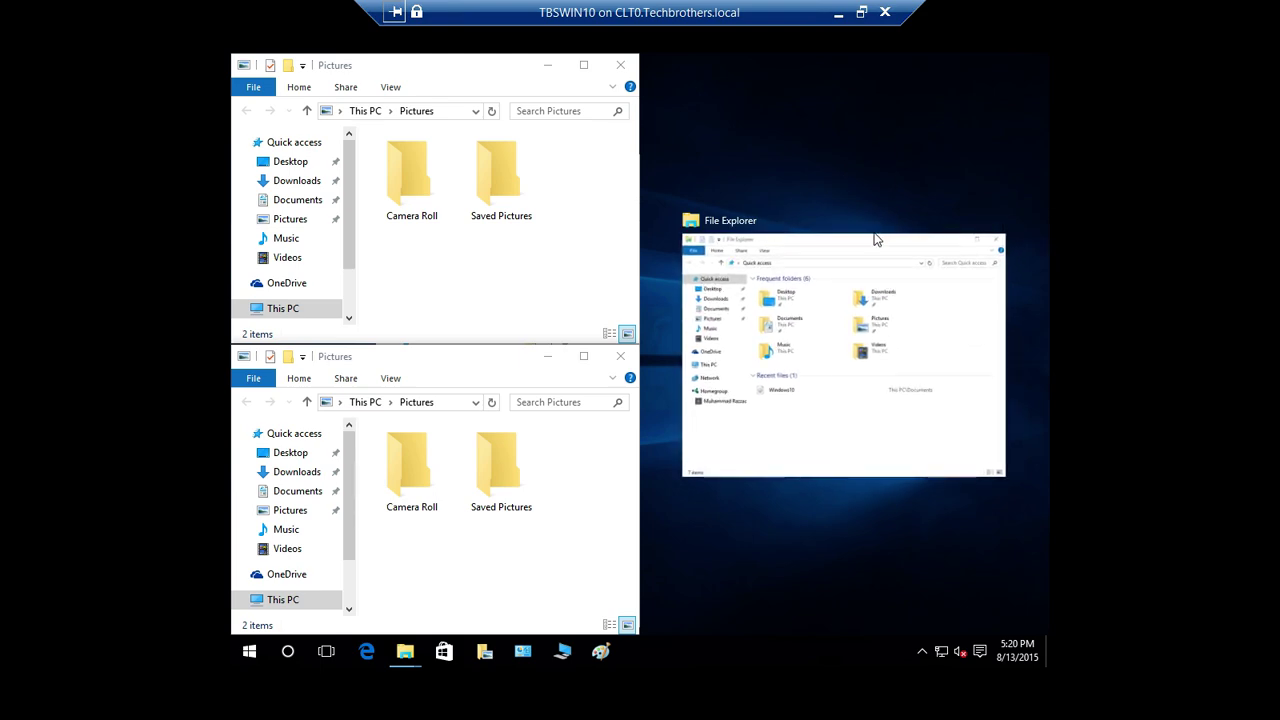
Snap the Quick access Explorer window into the top-right quarter, then bring up the Start menu
{"action": "left_click", "coordinate": [921, 249]}
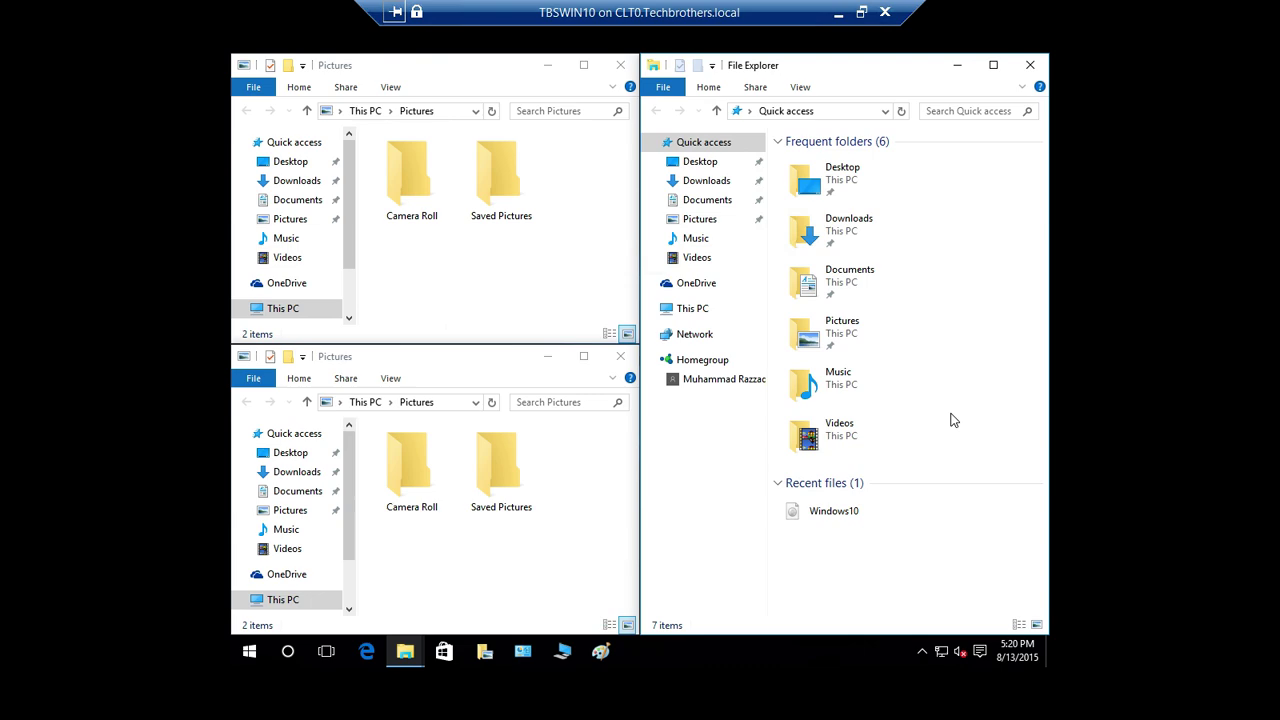
{"action": "left_click_drag", "start_coordinate": [891, 65], "coordinate": [941, 356]}
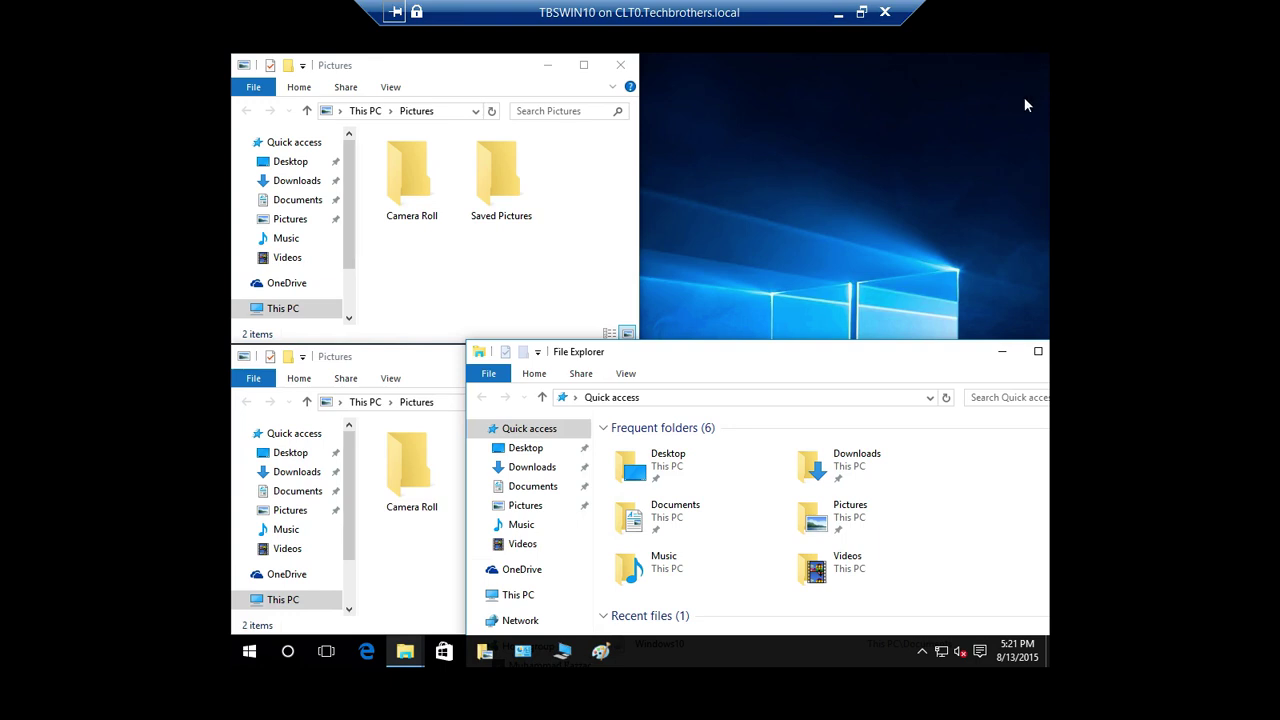
{"action": "left_click_drag", "start_coordinate": [920, 358], "coordinate": [1047, 55]}
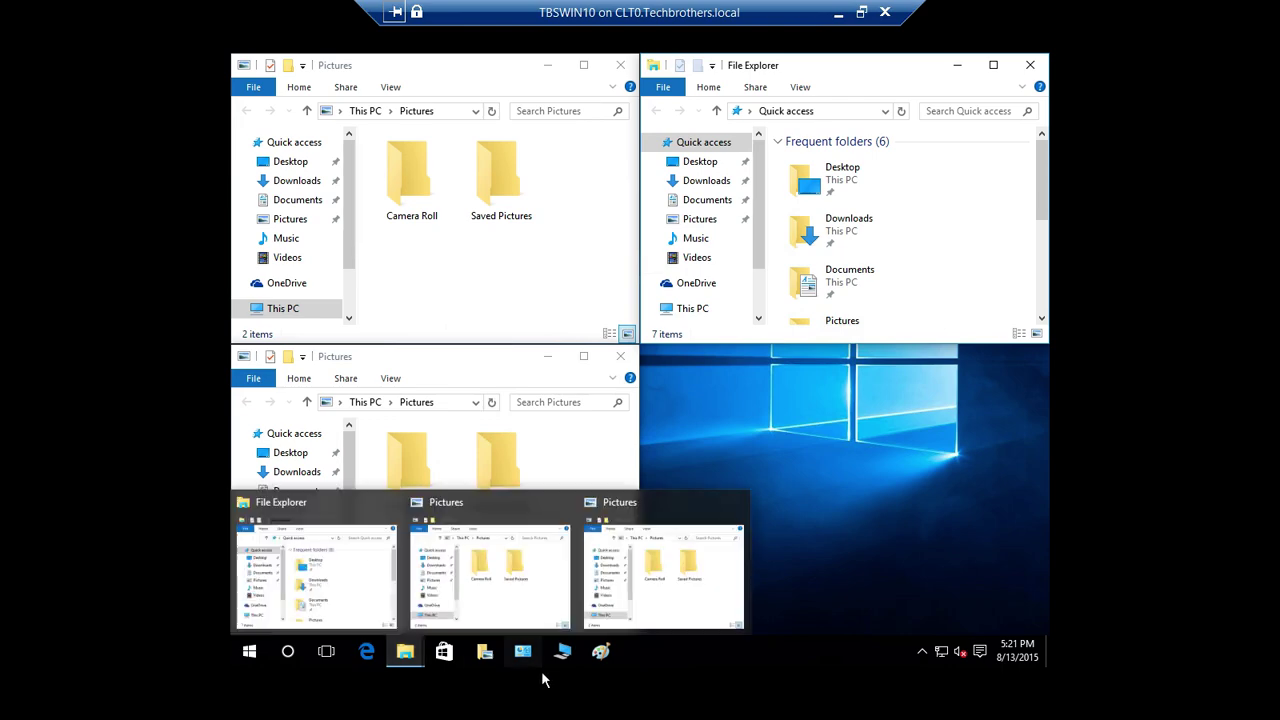
{"action": "left_click", "coordinate": [249, 651]}
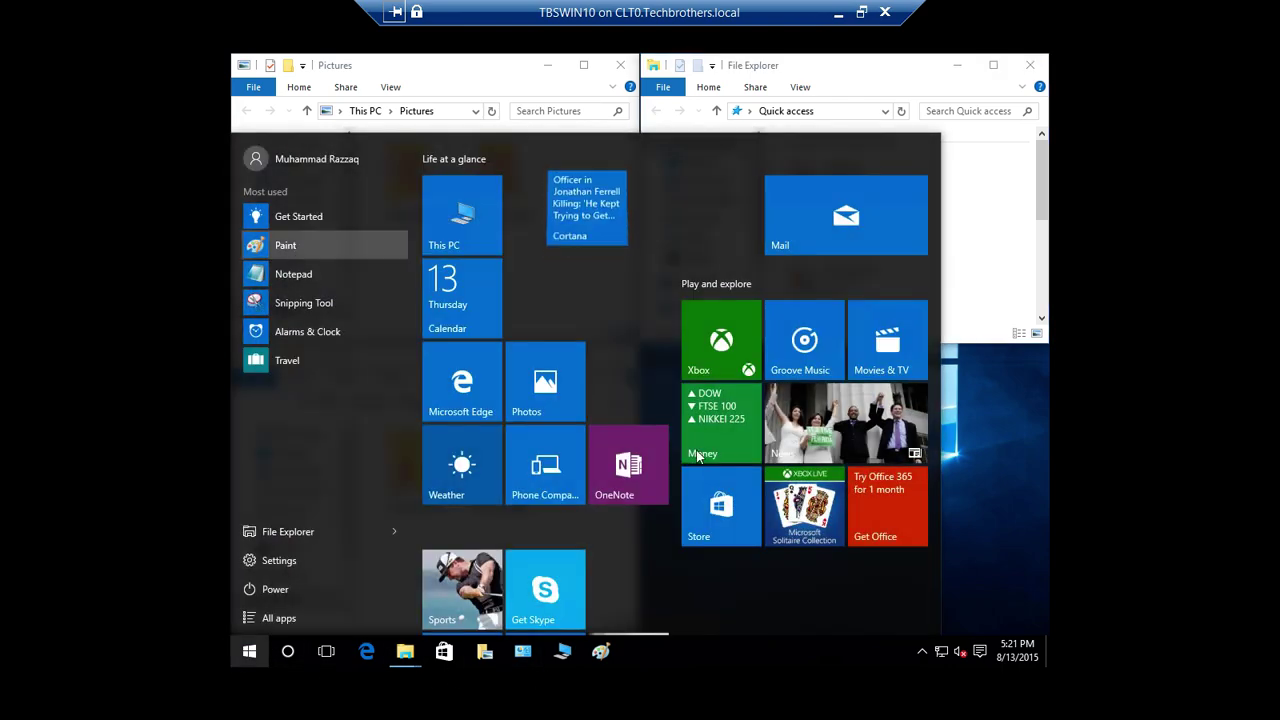
Snap Paint into the bottom-right quarter; show Camera Roll in both left windows and Downloads top-right
{"action": "left_click", "coordinate": [286, 245]}
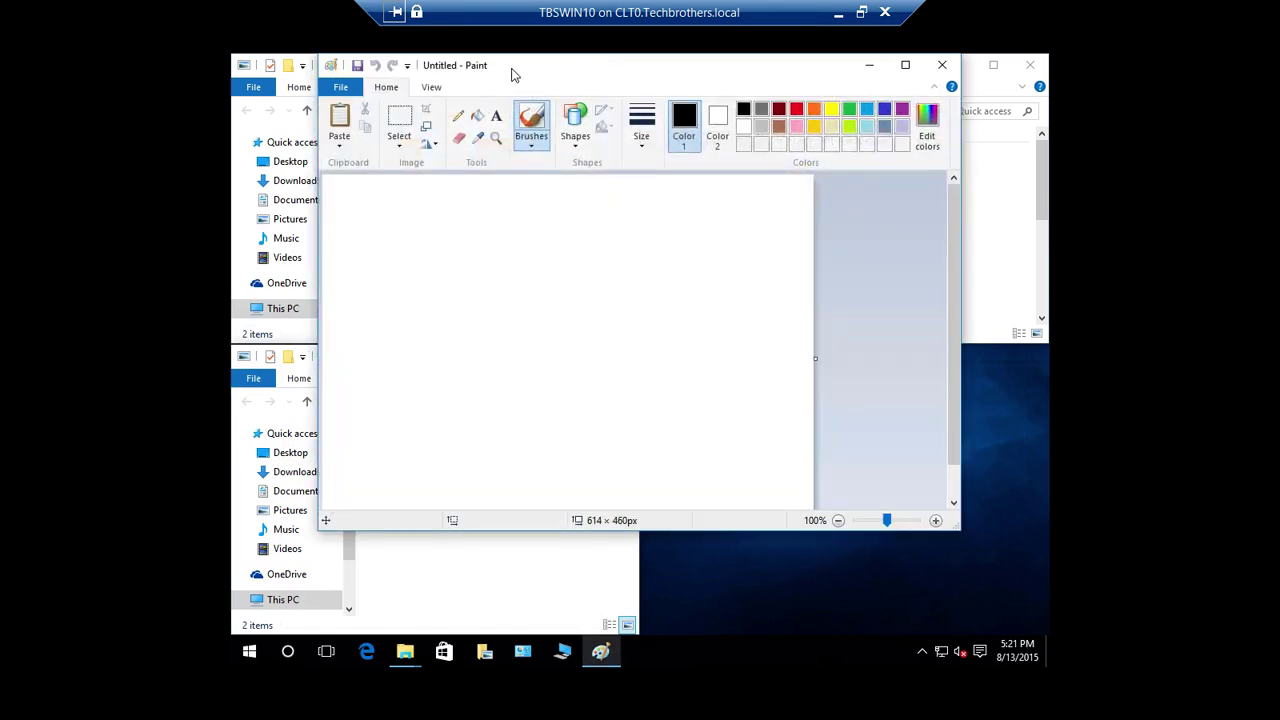
{"action": "mouse_move", "coordinate": [527, 68]}
{"action": "left_mouse_down"}
{"action": "mouse_move", "coordinate": [800, 390]}
{"action": "mouse_move", "coordinate": [1050, 615]}
{"action": "left_mouse_up"}
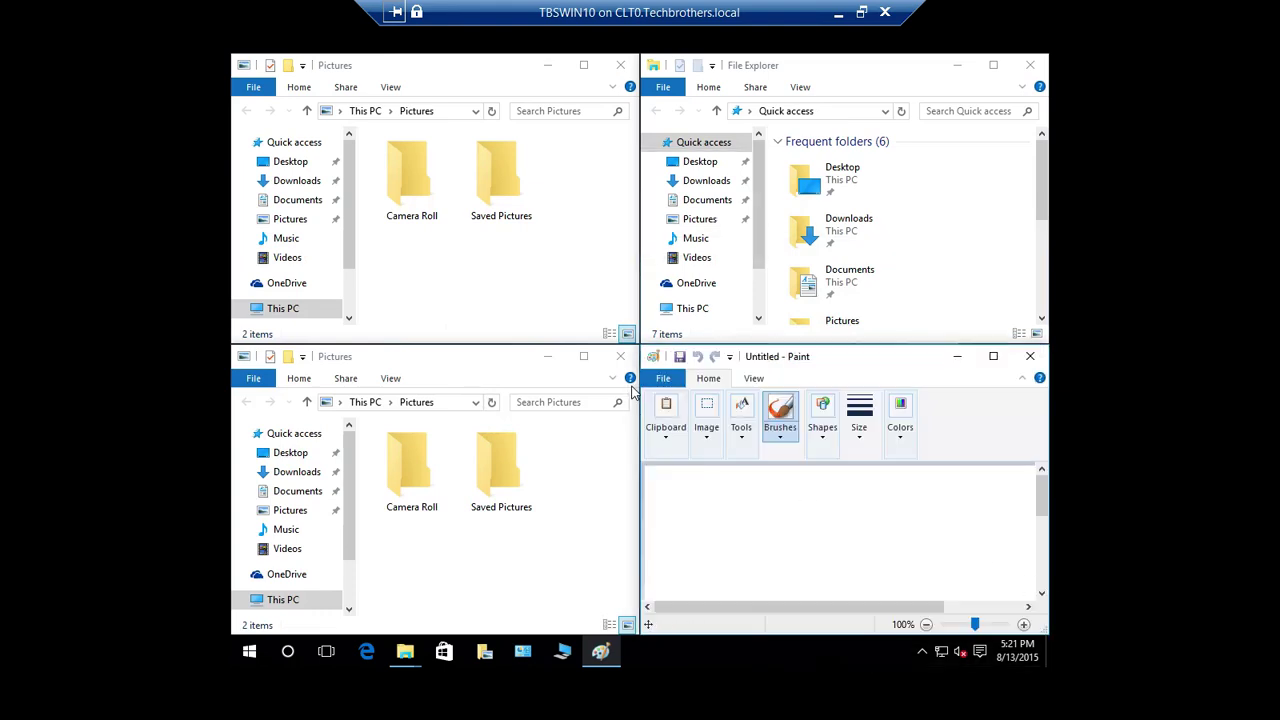
{"action": "double_click", "coordinate": [402, 485]}
{"action": "left_click", "coordinate": [405, 203]}
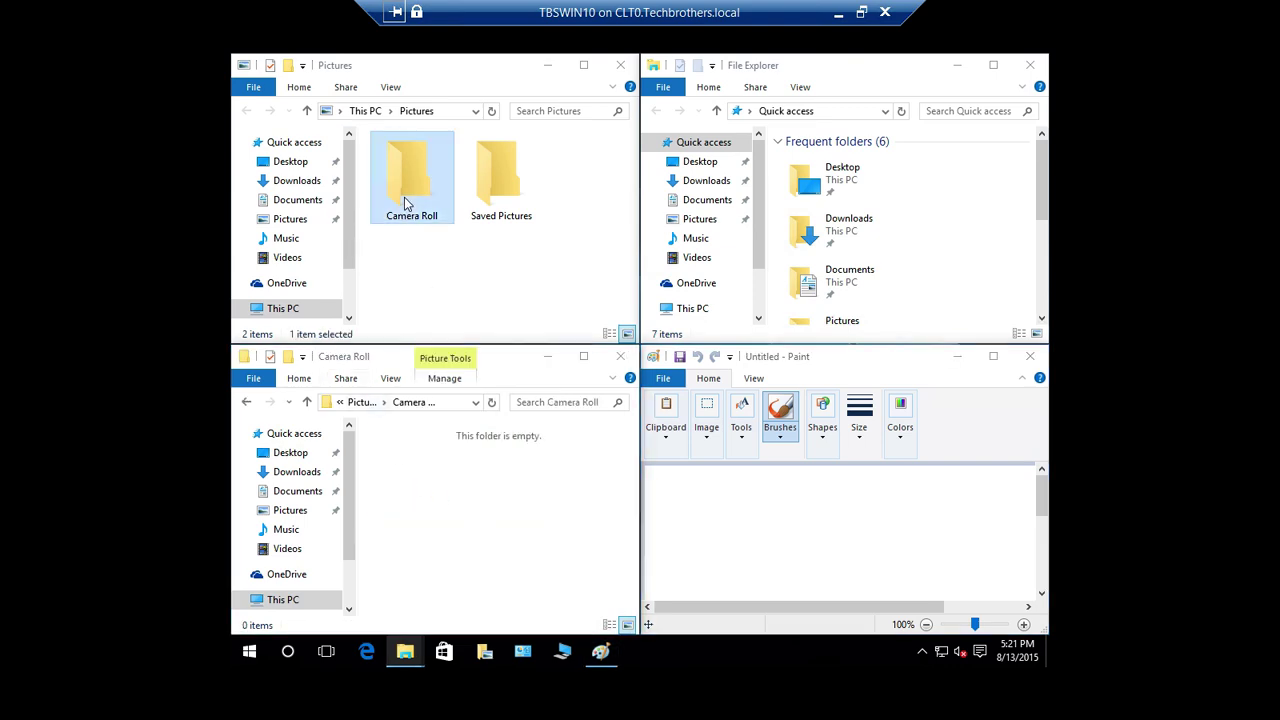
{"action": "double_click", "coordinate": [405, 203]}
{"action": "double_click", "coordinate": [835, 225]}
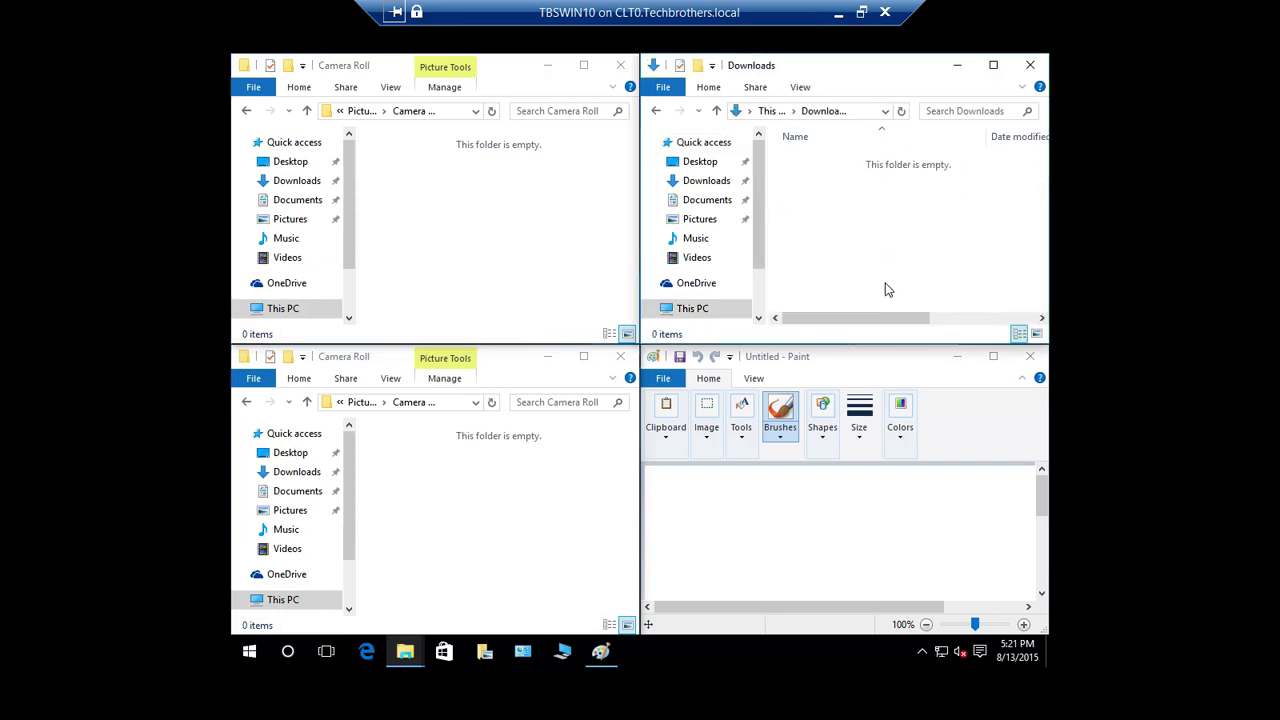
{"action": "mouse_move", "coordinate": [863, 326]}
{"action": "left_mouse_down"}
{"action": "mouse_move", "coordinate": [1014, 340]}
{"action": "mouse_move", "coordinate": [804, 322]}
{"action": "left_mouse_up"}
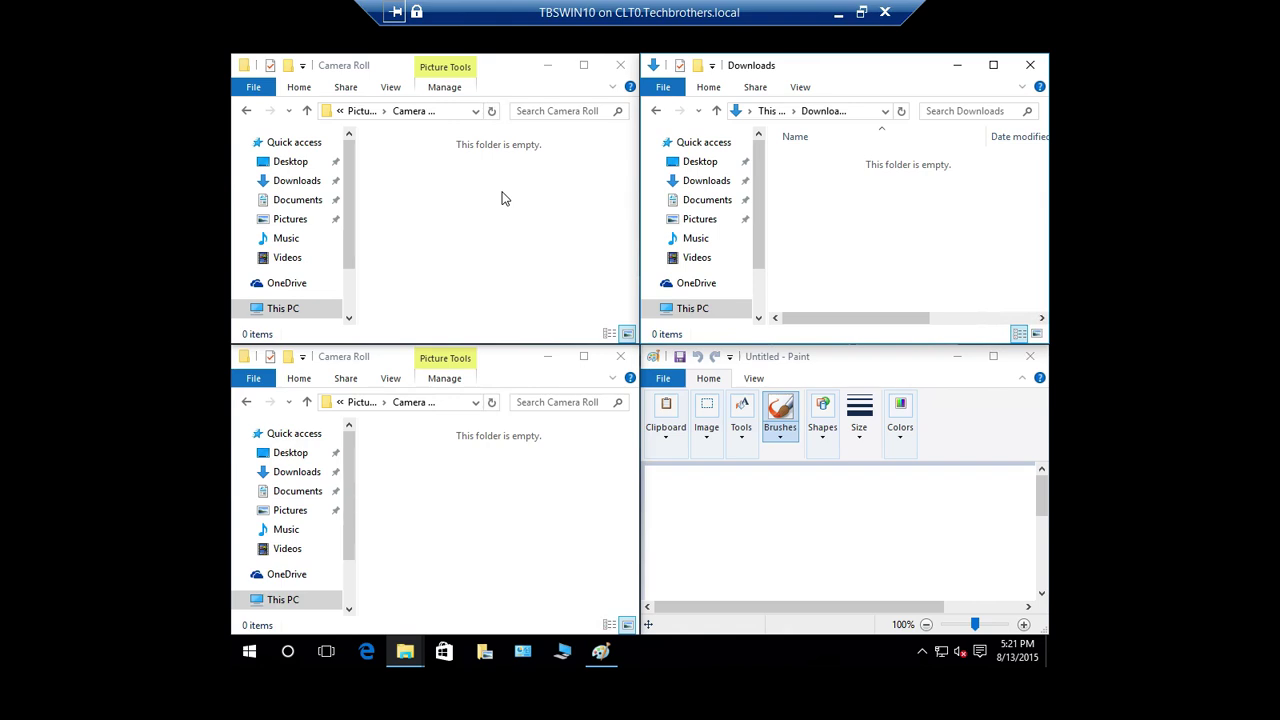
Close the top-left Camera Roll window and show Task View with the remaining three windows
{"action": "left_click", "coordinate": [620, 67]}
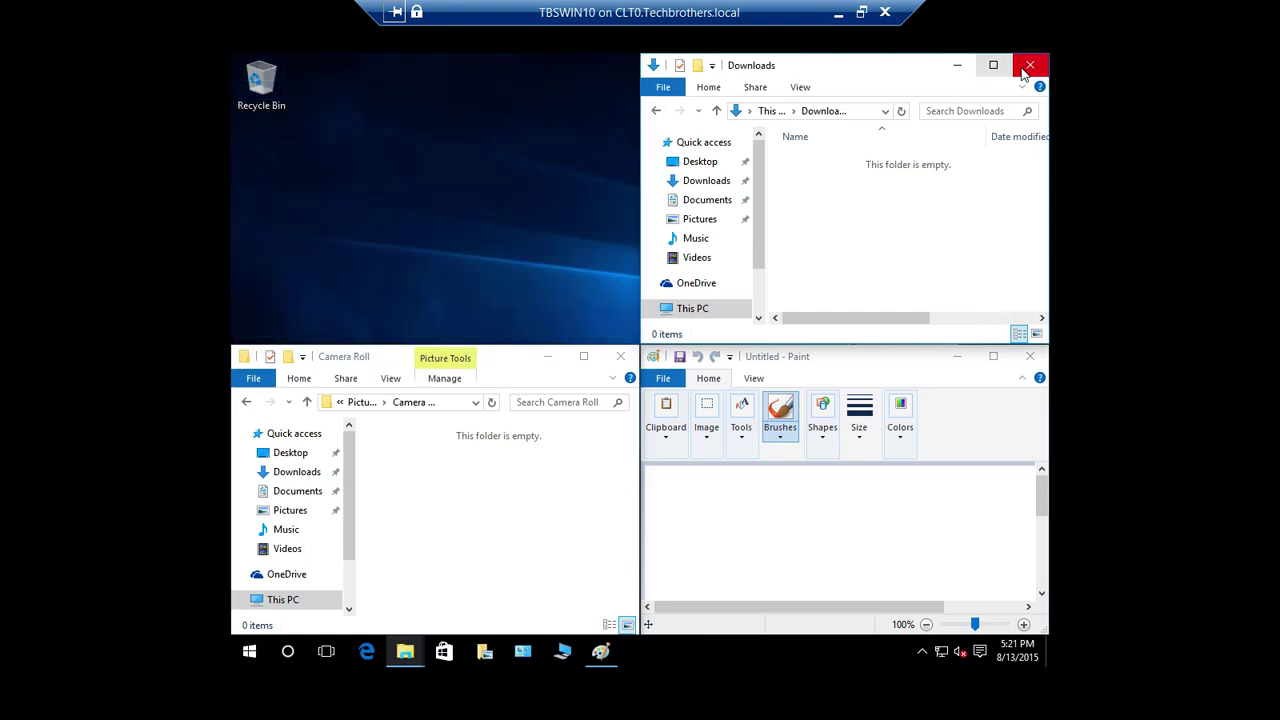
{"action": "left_click", "coordinate": [327, 652]}
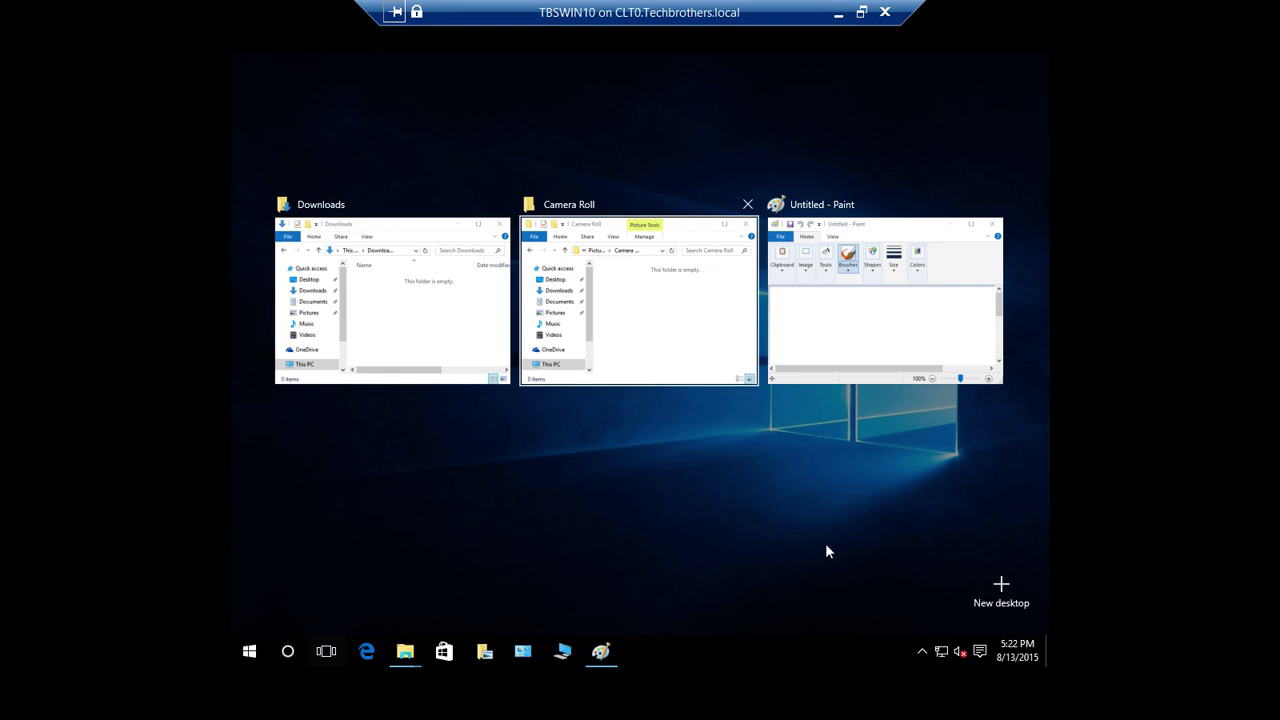
On a new Desktop 2, snap a This PC window bottom-right and Control Panel top-right
{"action": "left_click", "coordinate": [998, 594]}
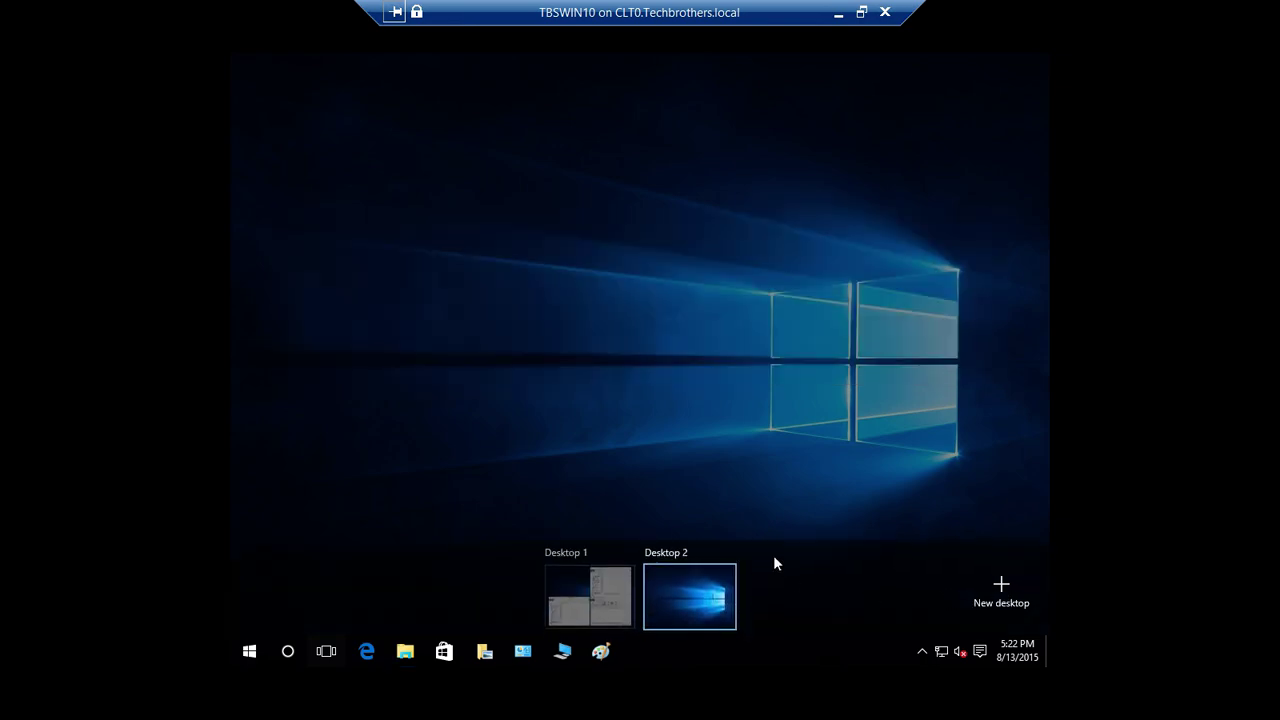
{"action": "left_click", "coordinate": [698, 601]}
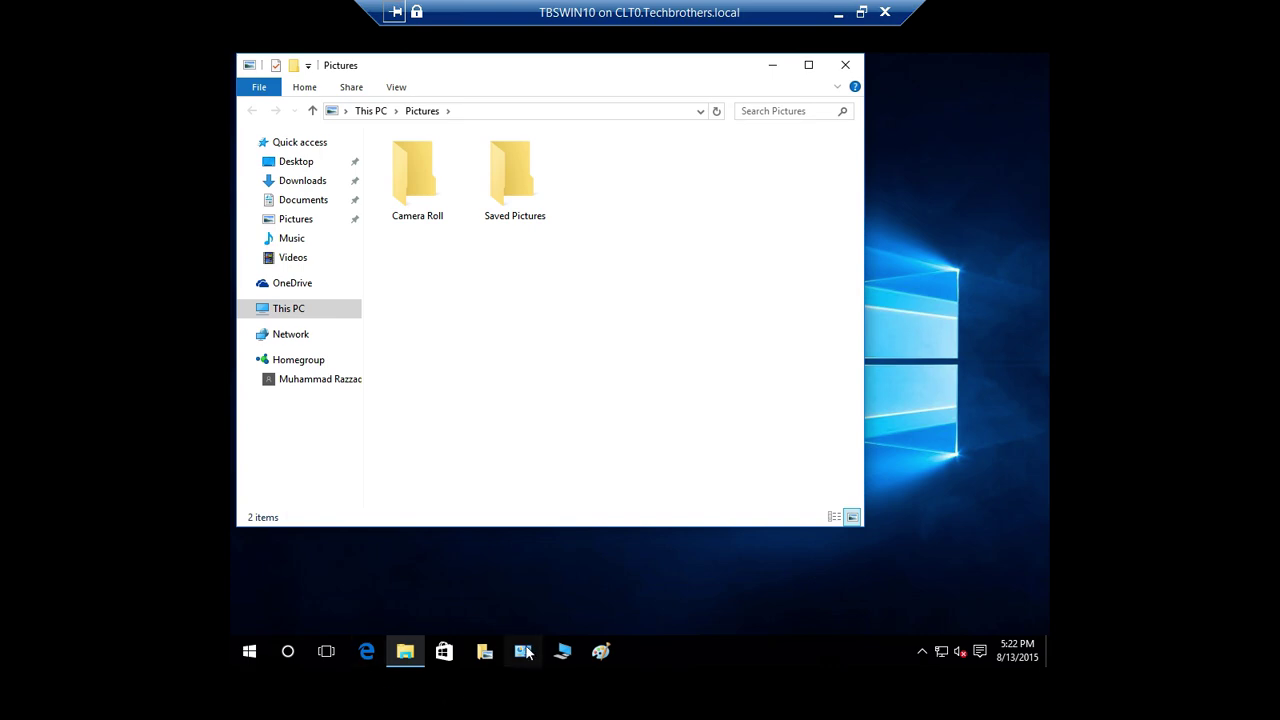
{"action": "left_click", "coordinate": [523, 651]}
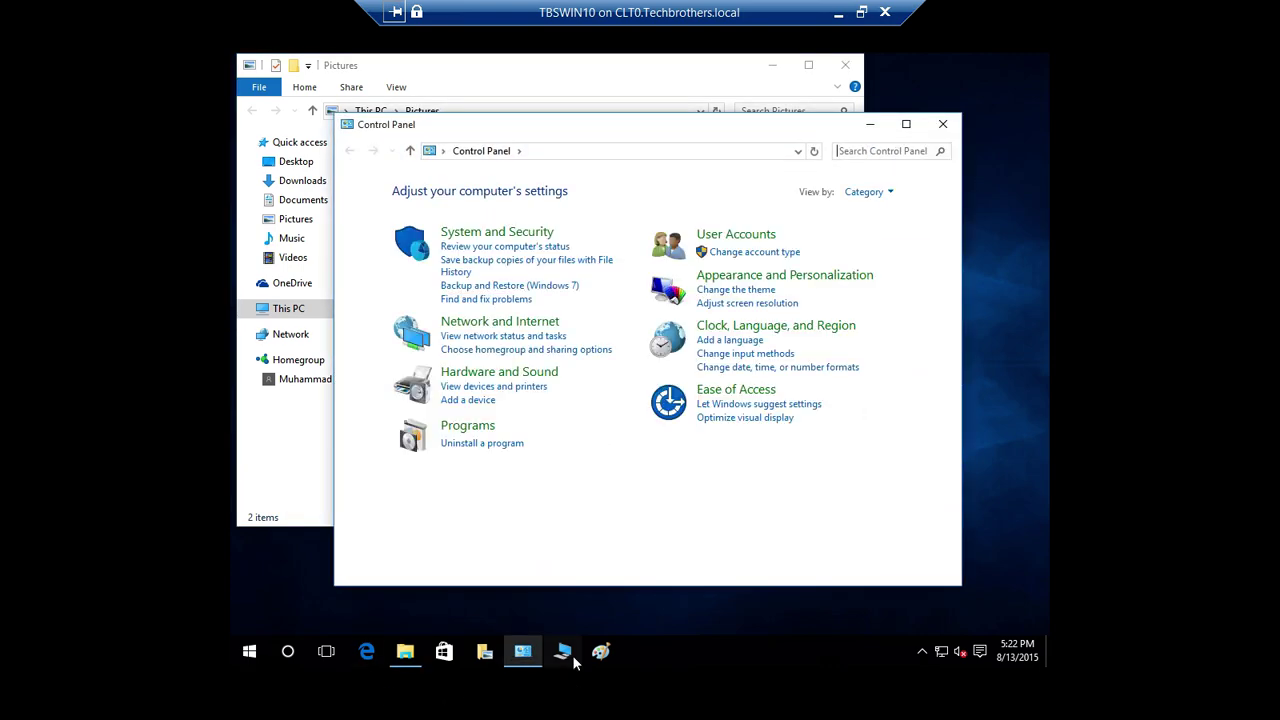
{"action": "key", "text": "super+e"}
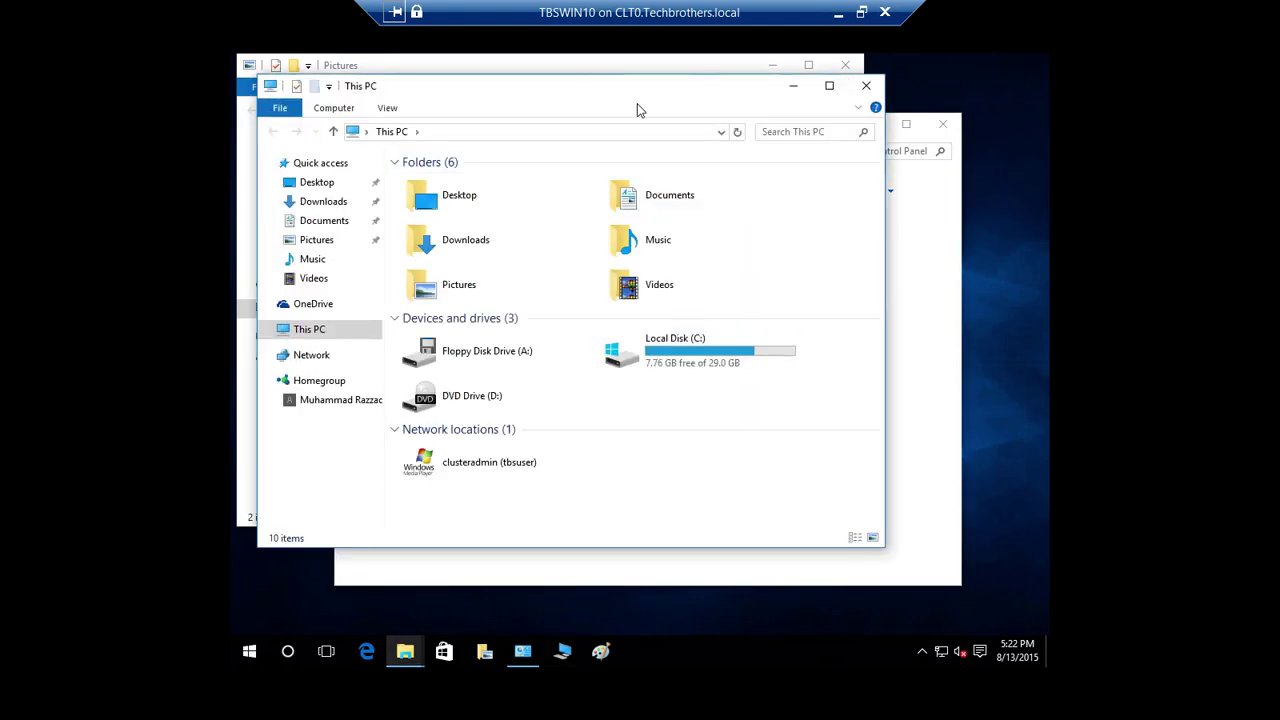
{"action": "left_click_drag", "start_coordinate": [629, 93], "coordinate": [1048, 636]}
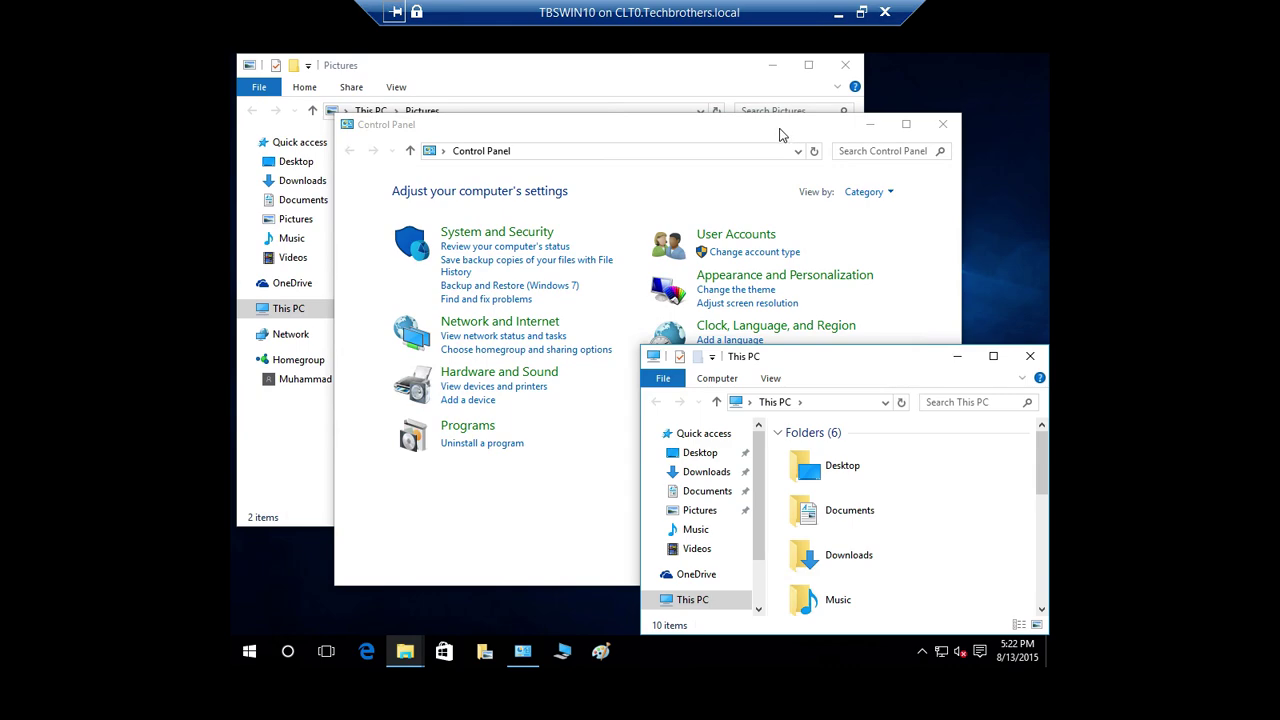
{"action": "left_click_drag", "start_coordinate": [780, 135], "coordinate": [968, 55]}
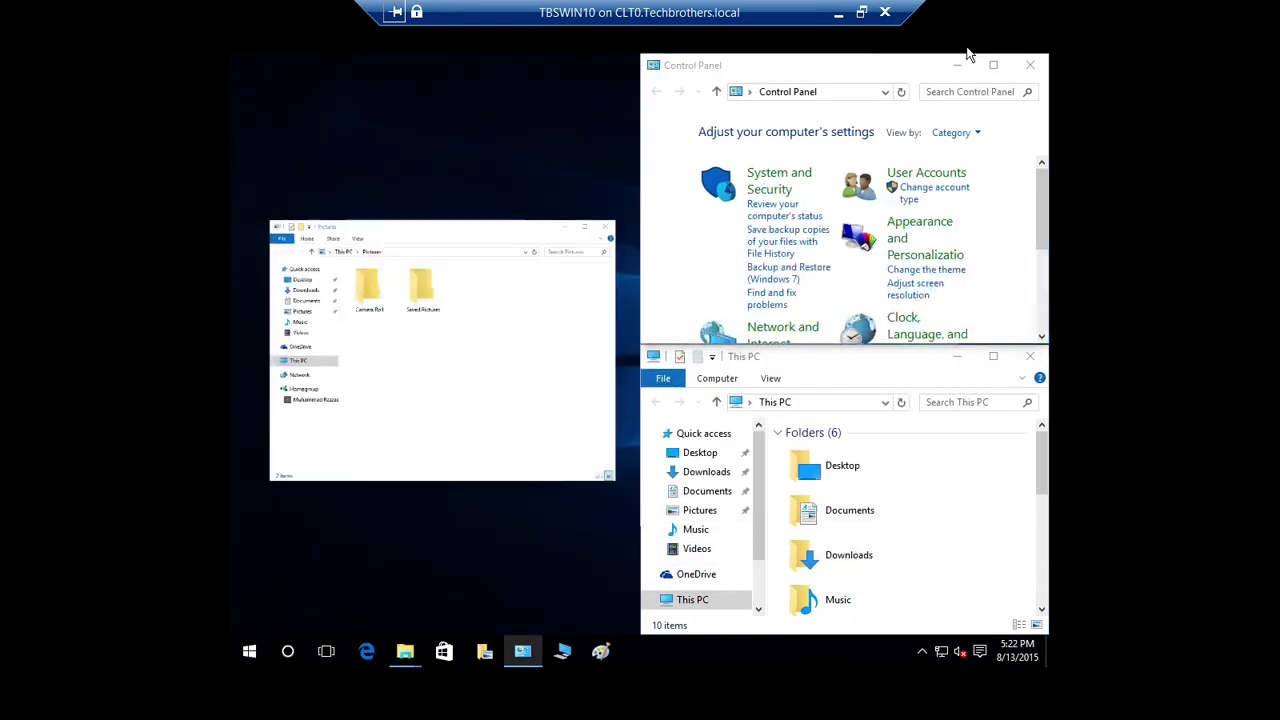
Snap the Pictures window into the bottom-left quarter and Microsoft Edge into the top-left quarter
{"action": "left_click", "coordinate": [456, 240]}
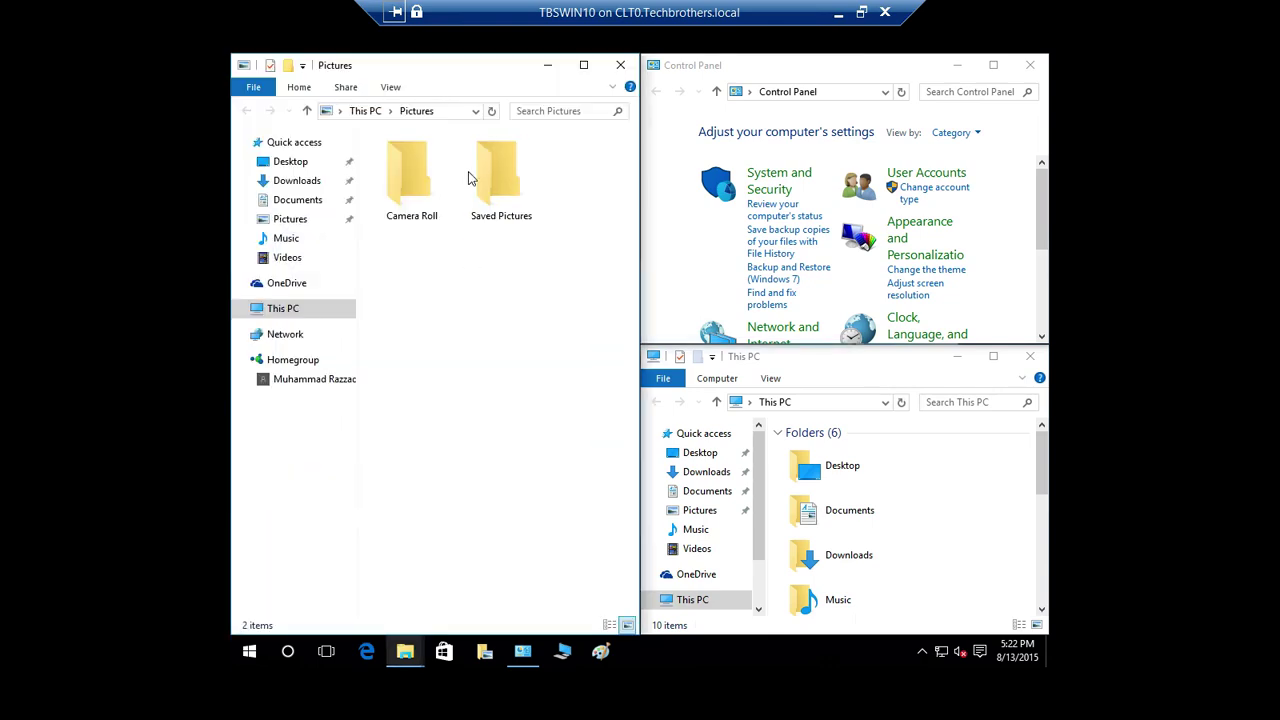
{"action": "left_click_drag", "start_coordinate": [486, 80], "coordinate": [233, 664]}
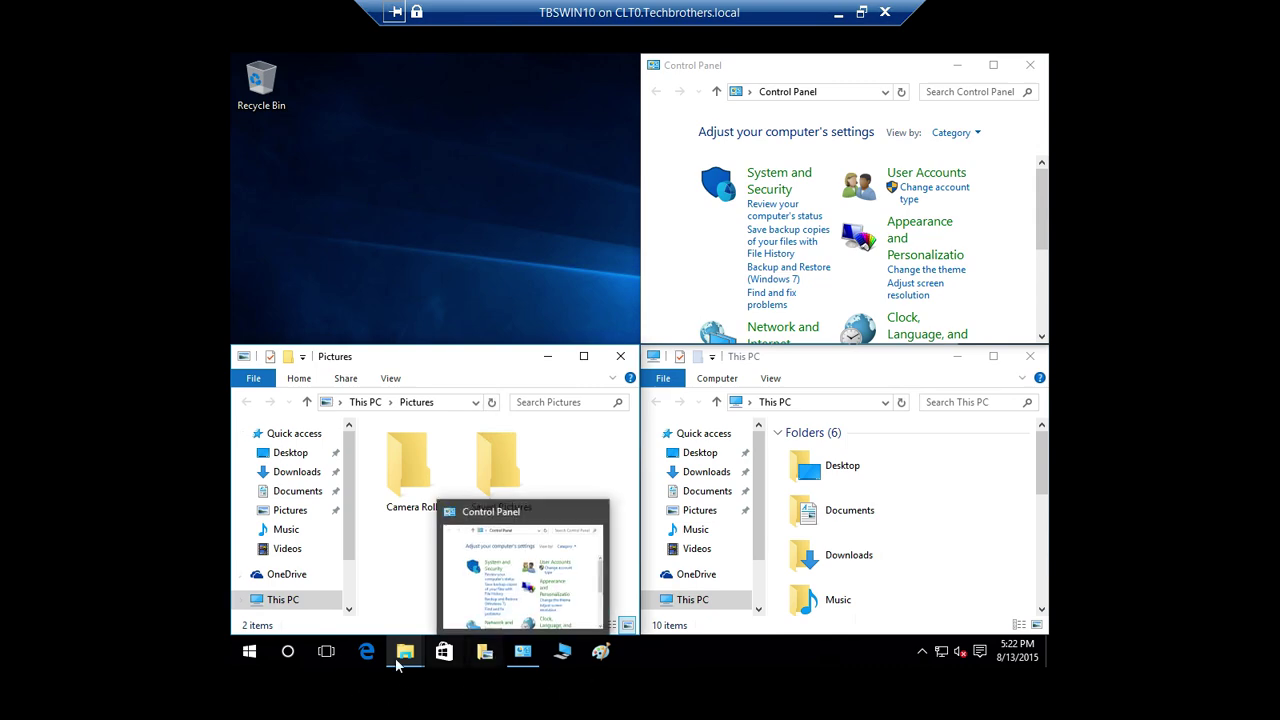
{"action": "left_click", "coordinate": [366, 652]}
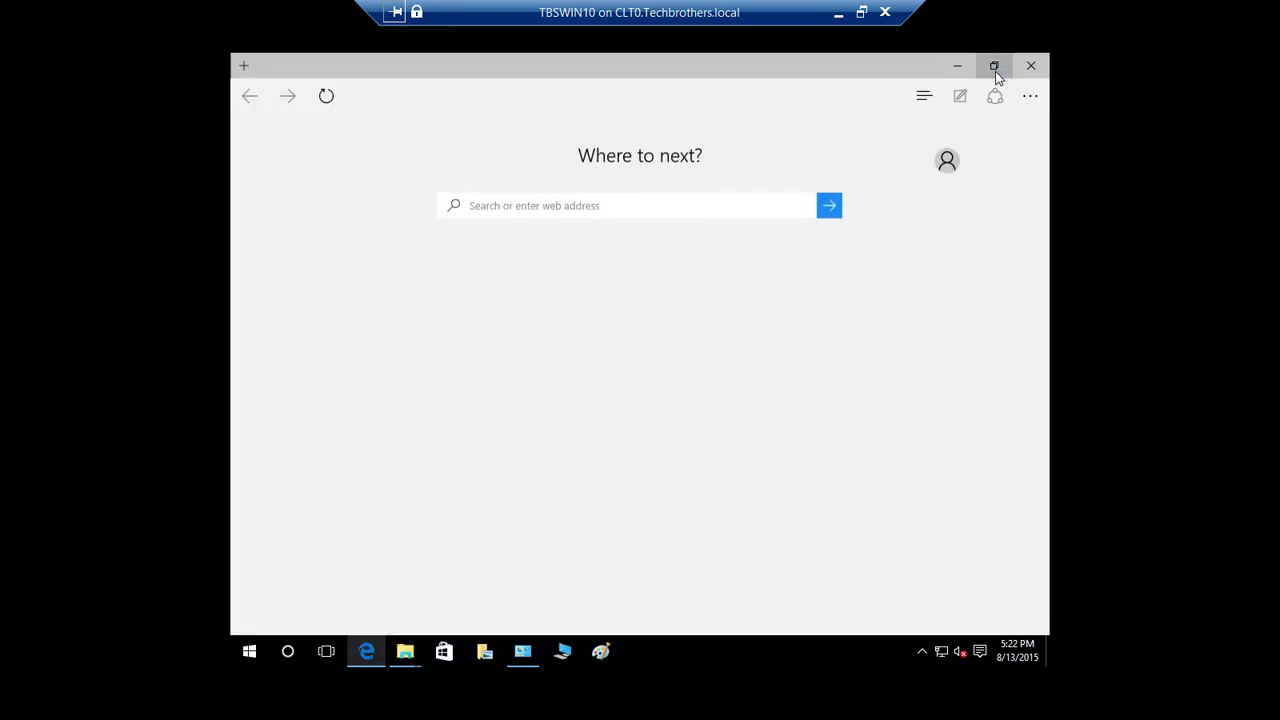
{"action": "left_click", "coordinate": [994, 68]}
{"action": "left_click_drag", "start_coordinate": [829, 75], "coordinate": [232, 58]}
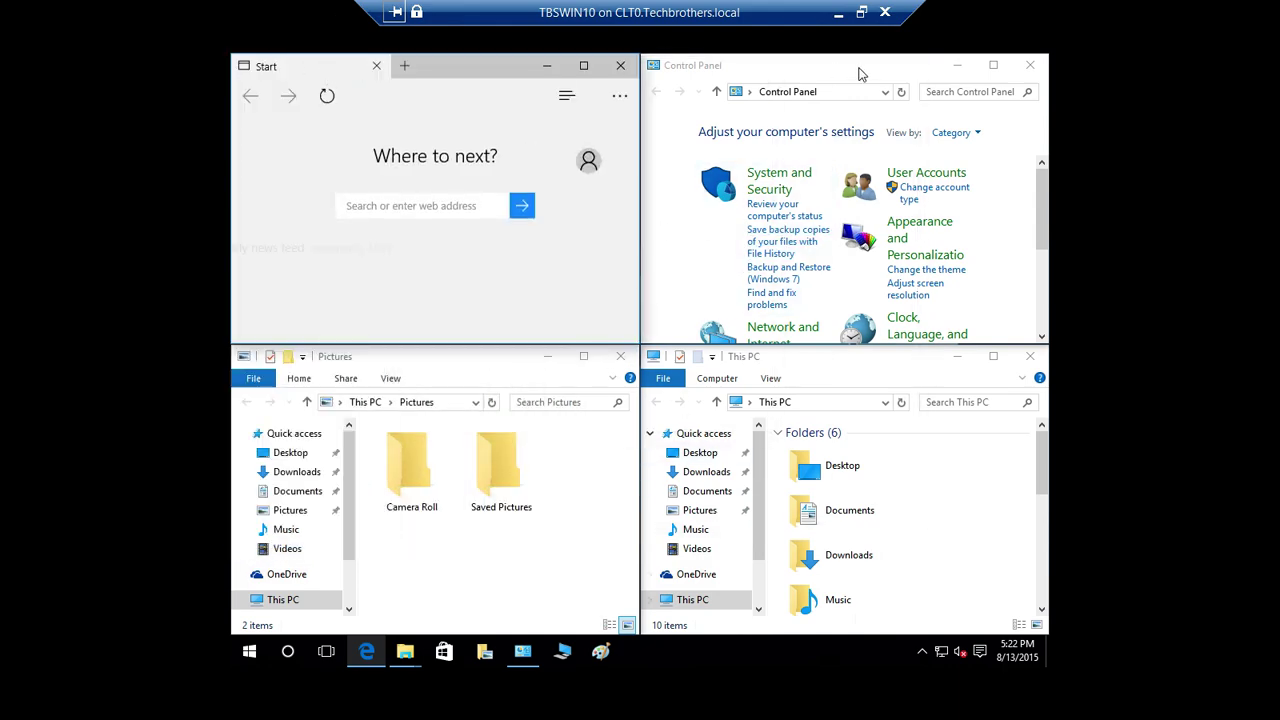
Switch from Desktop 2 back to Desktop 1 through Task View
{"action": "left_click", "coordinate": [327, 652]}
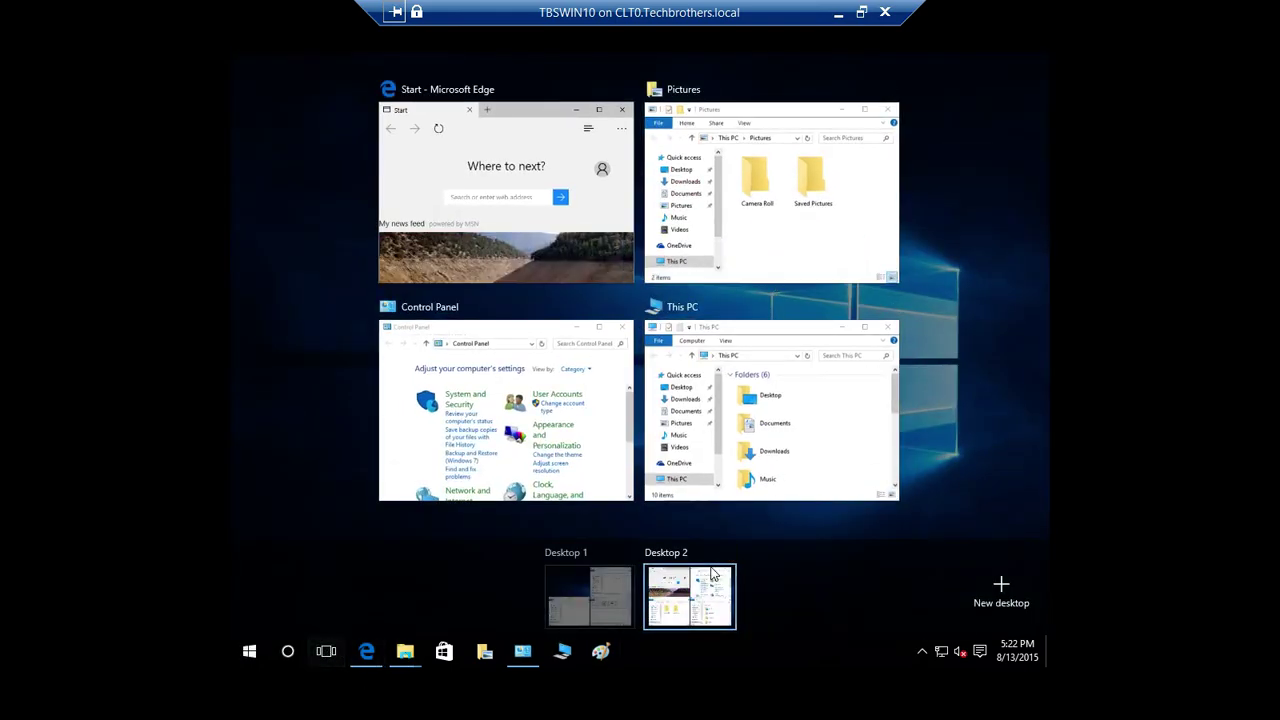
{"action": "mouse_move", "coordinate": [733, 573]}
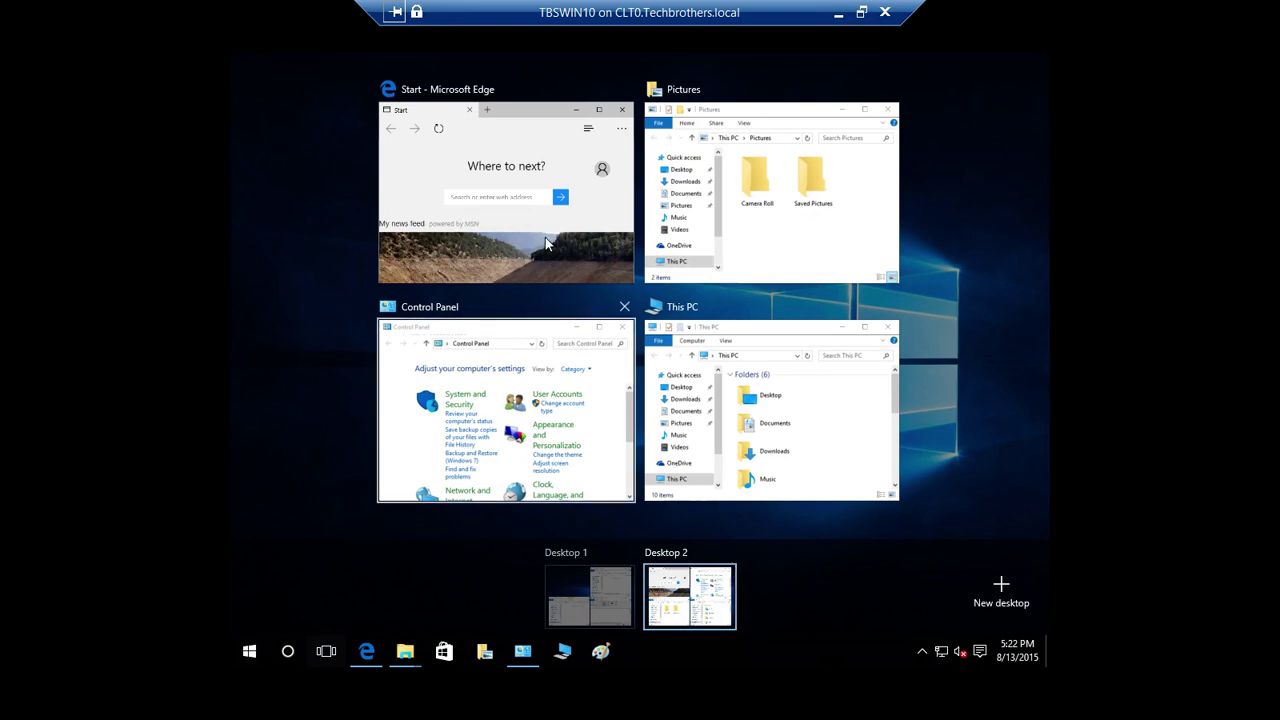
{"action": "left_click", "coordinate": [577, 592]}
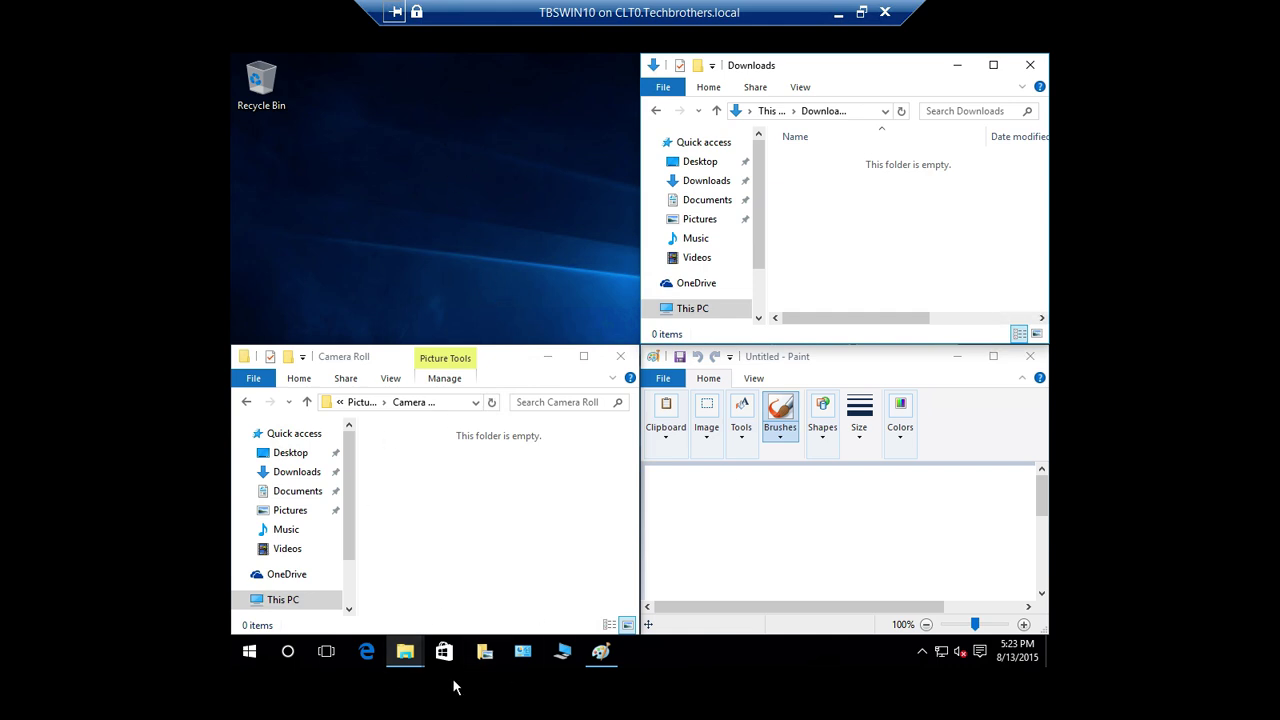
On Desktop 2, re-snap Control Panel top-right, then stretch a new Pictures window to the full-height right half
{"action": "left_click", "coordinate": [525, 655]}
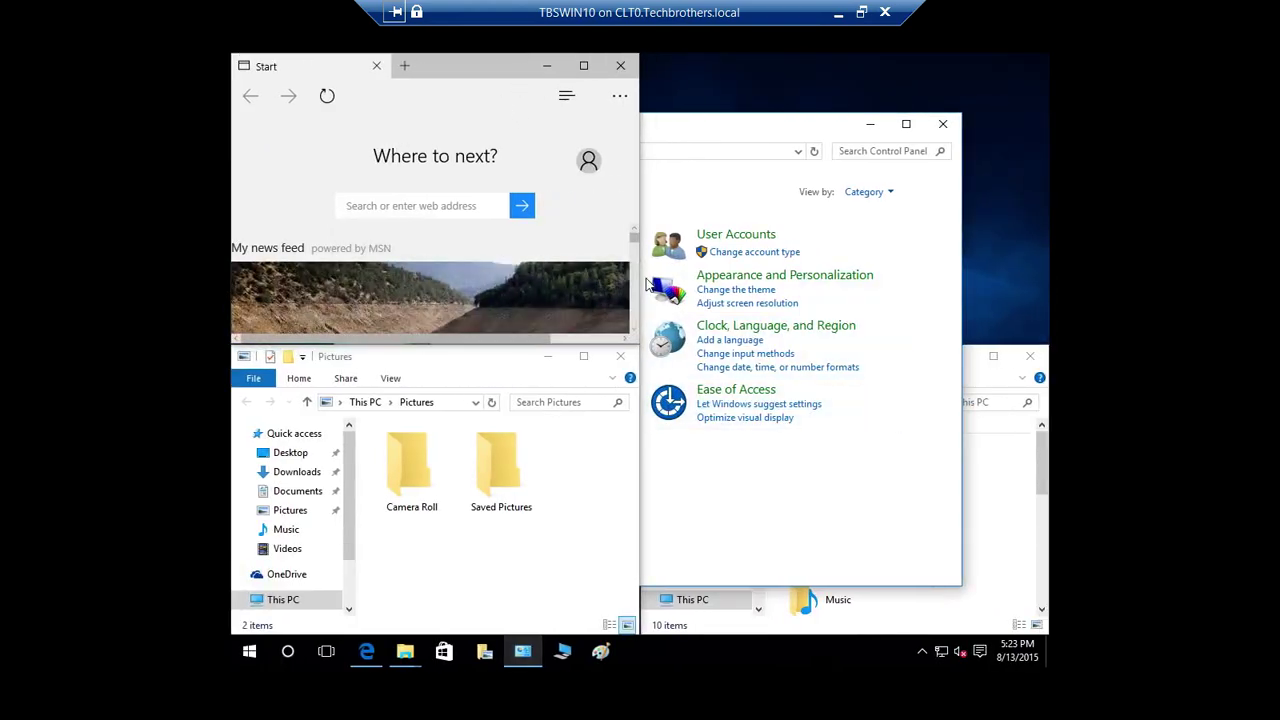
{"action": "left_click_drag", "start_coordinate": [779, 130], "coordinate": [1046, 55]}
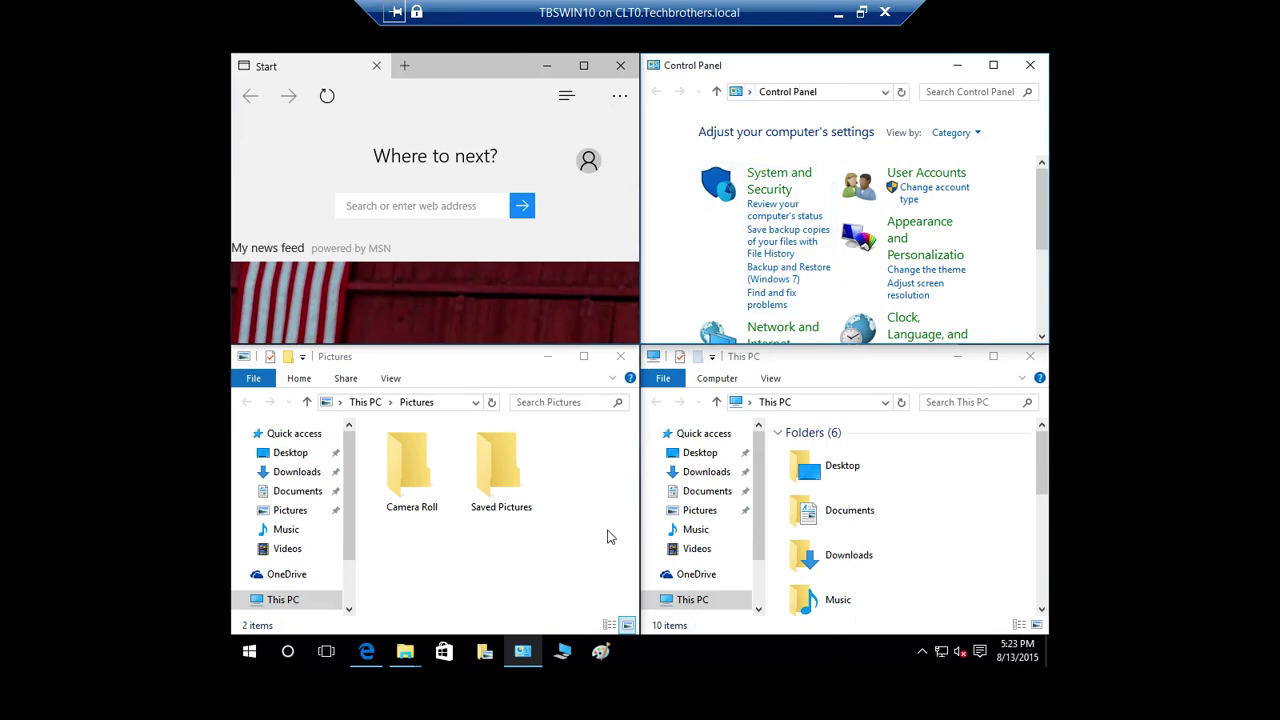
{"action": "left_click", "coordinate": [495, 658]}
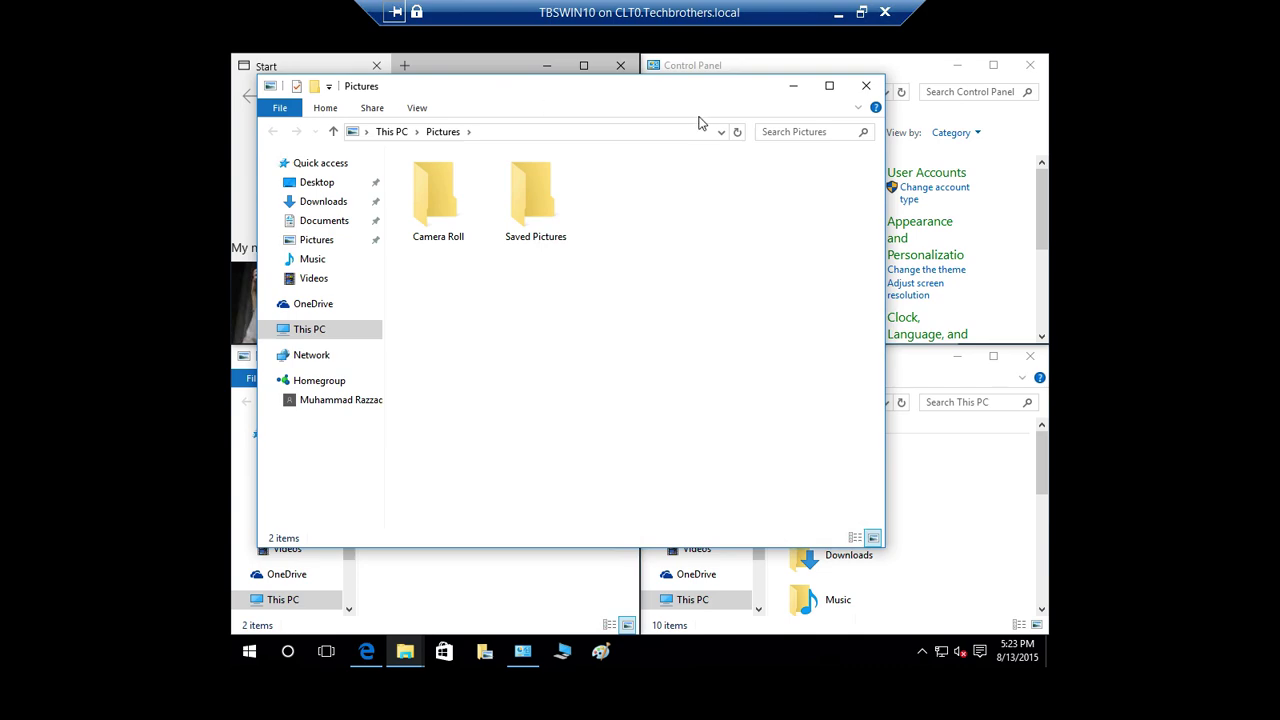
{"action": "left_click_drag", "start_coordinate": [822, 94], "coordinate": [905, 30]}
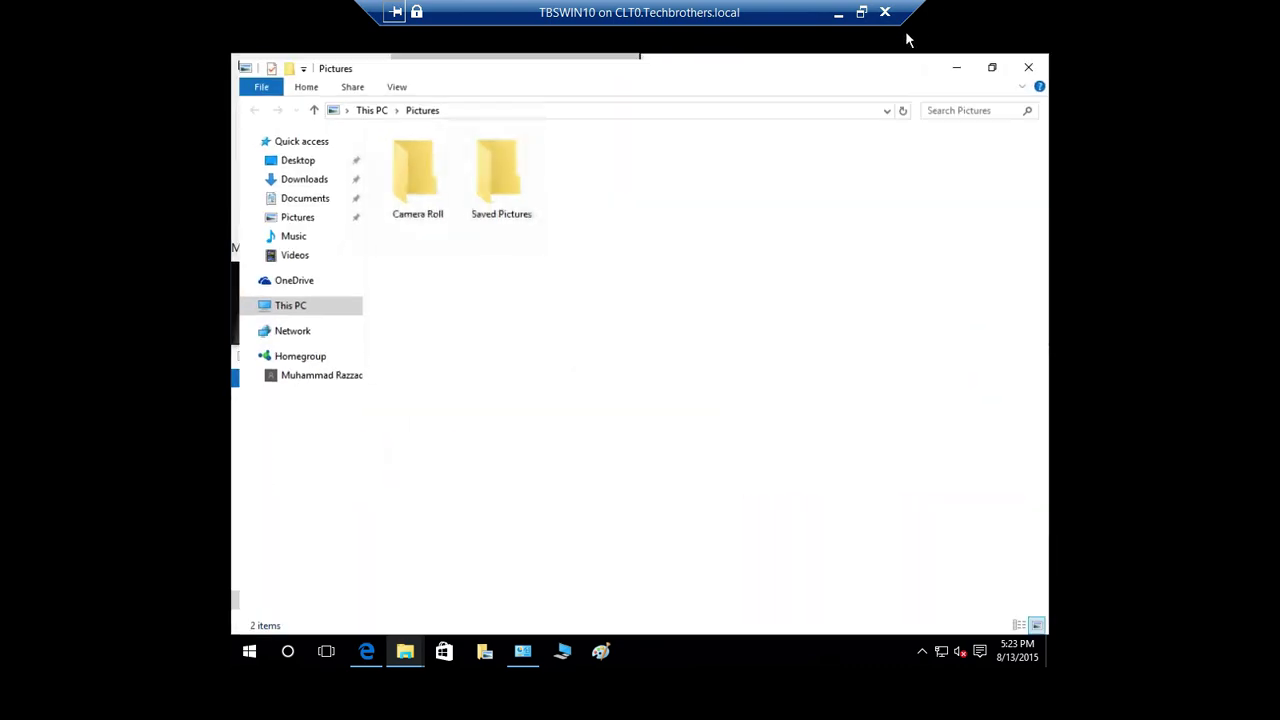
{"action": "left_click", "coordinate": [994, 60]}
{"action": "left_click_drag", "start_coordinate": [705, 98], "coordinate": [1046, 54]}
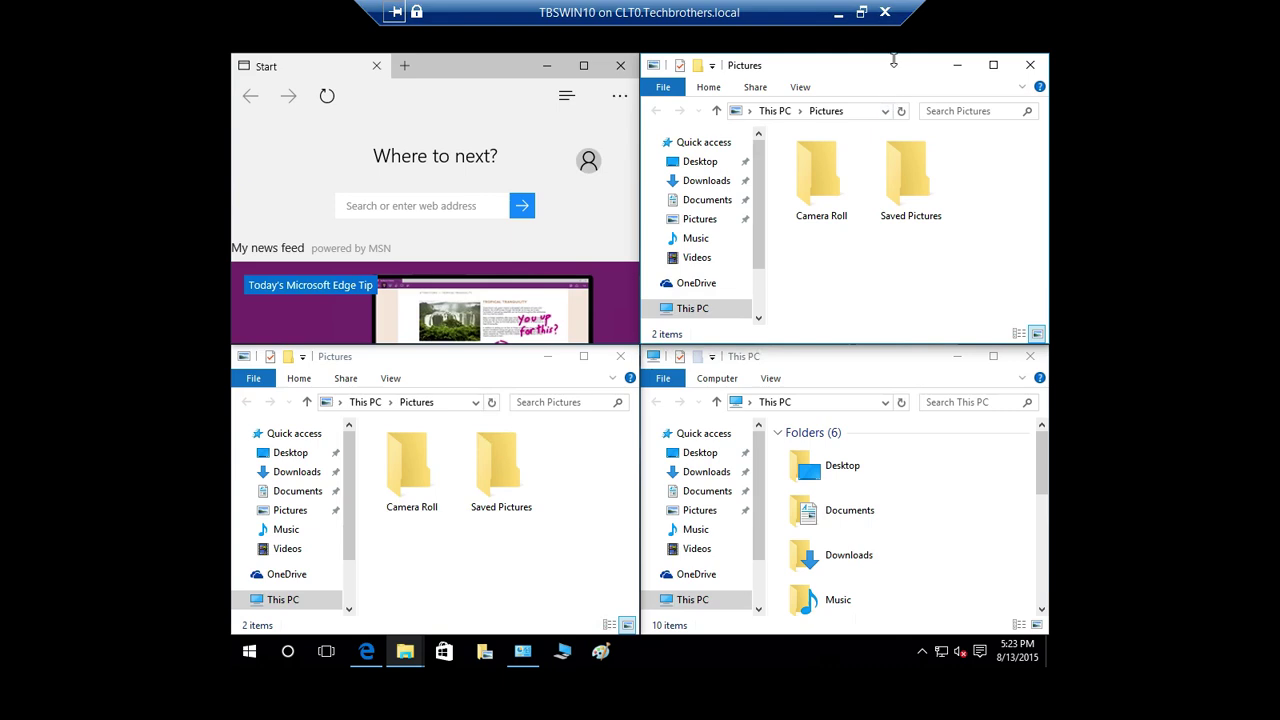
{"action": "mouse_move", "coordinate": [893, 62]}
{"action": "left_mouse_down"}
{"action": "mouse_move", "coordinate": [904, 163]}
{"action": "mouse_move", "coordinate": [903, 54]}
{"action": "left_mouse_up"}
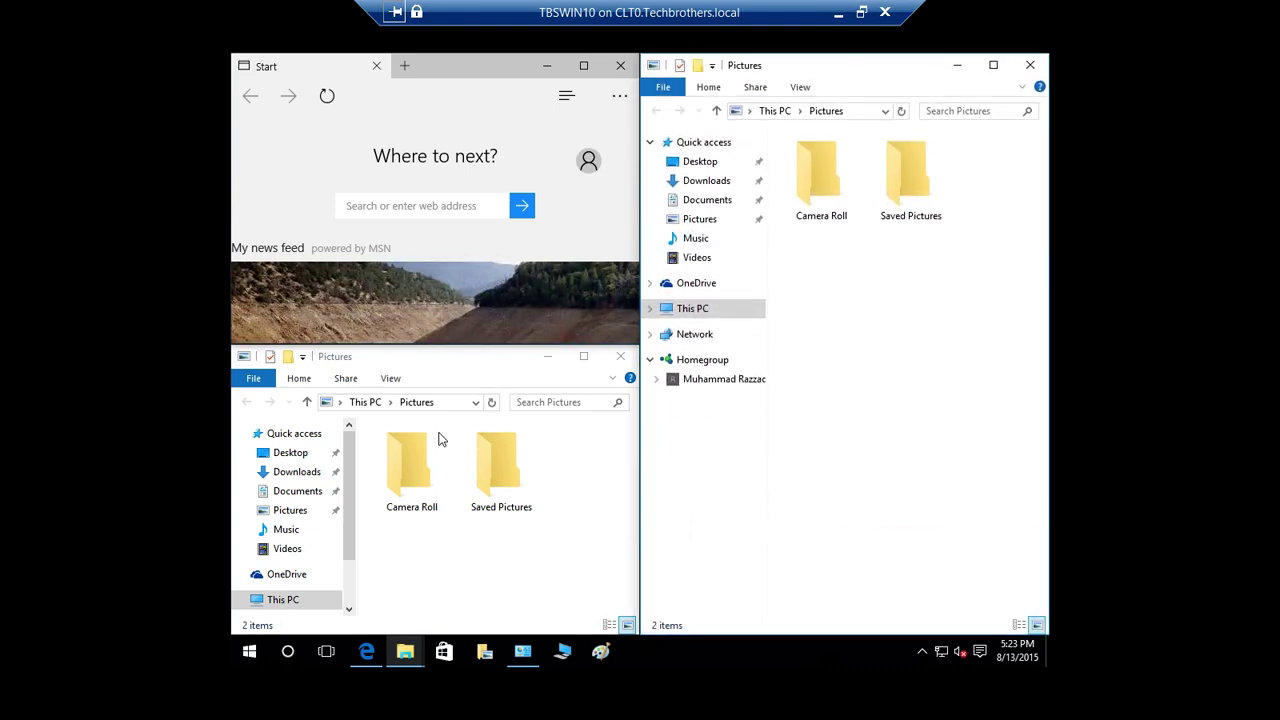